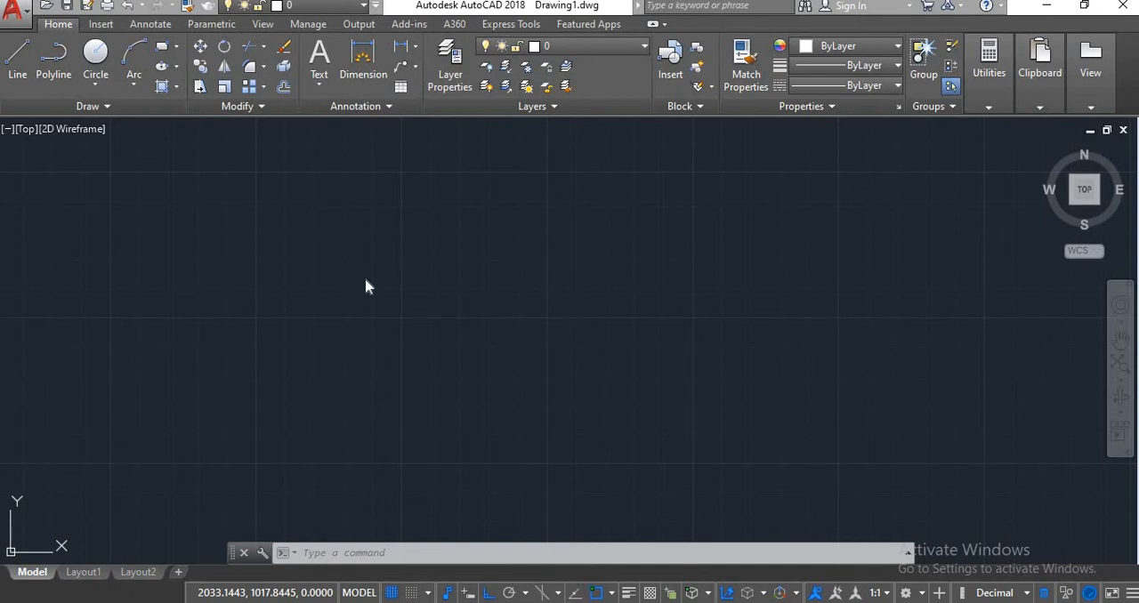
Show the command history to review the earlier commands, and hide it again.
{"action": "left_click", "coordinate": [908, 553]}
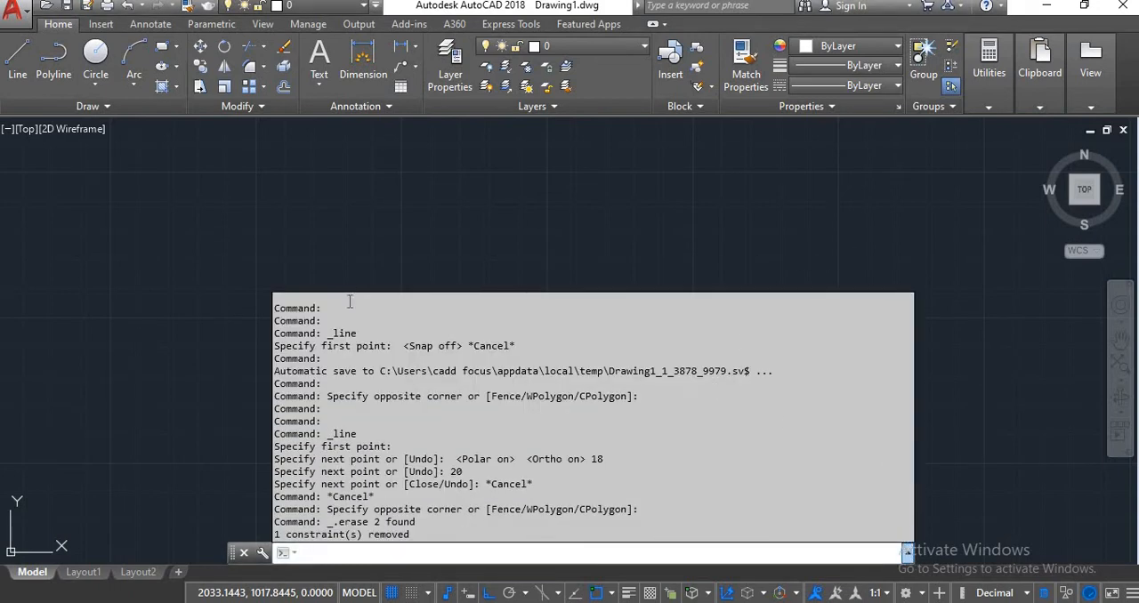
{"action": "key", "text": "F2"}
{"action": "key", "text": "F2"}
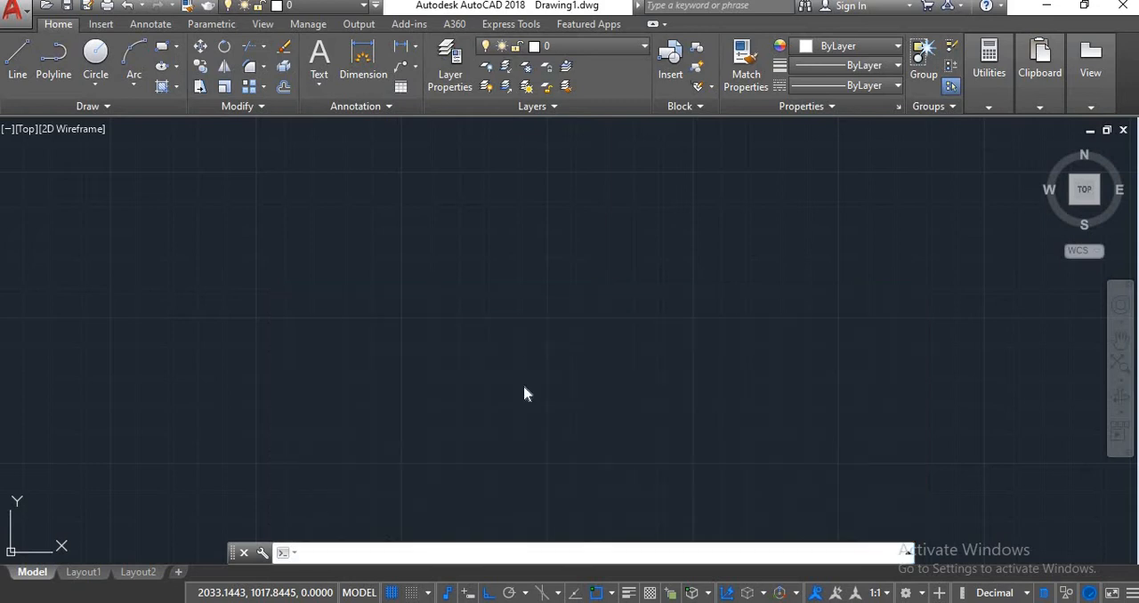
{"action": "key", "text": "F2"}
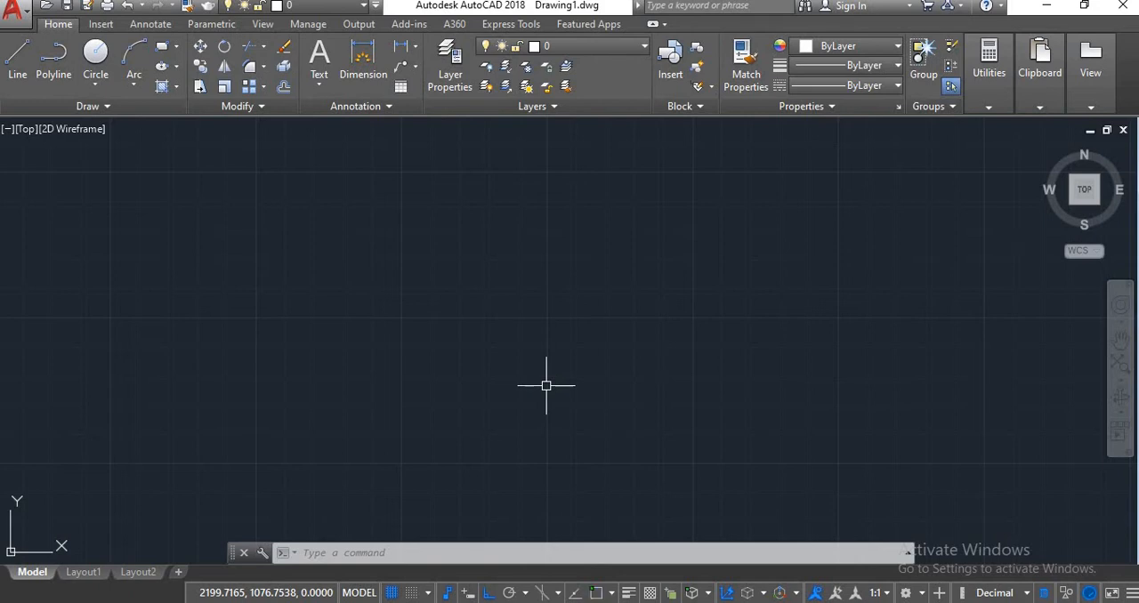
Toggle object snap off and on, and draw a square with the Rectangle tool in the middle of the drawing area.
{"action": "key", "text": "F3"}
{"action": "key", "text": "F3"}
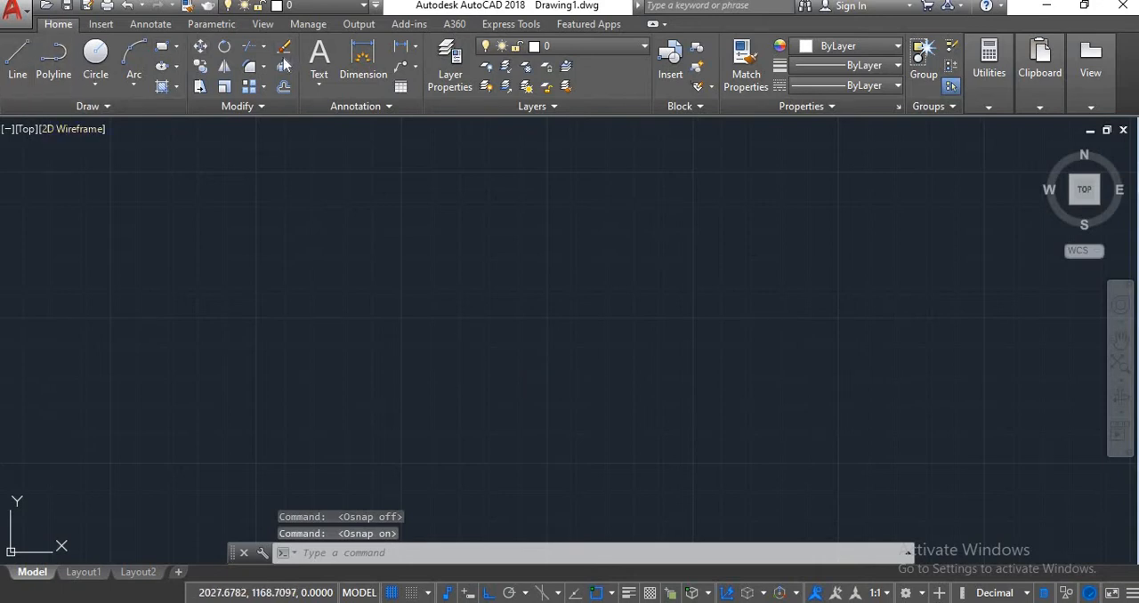
{"action": "left_click", "coordinate": [161, 46]}
{"action": "left_click", "coordinate": [391, 279]}
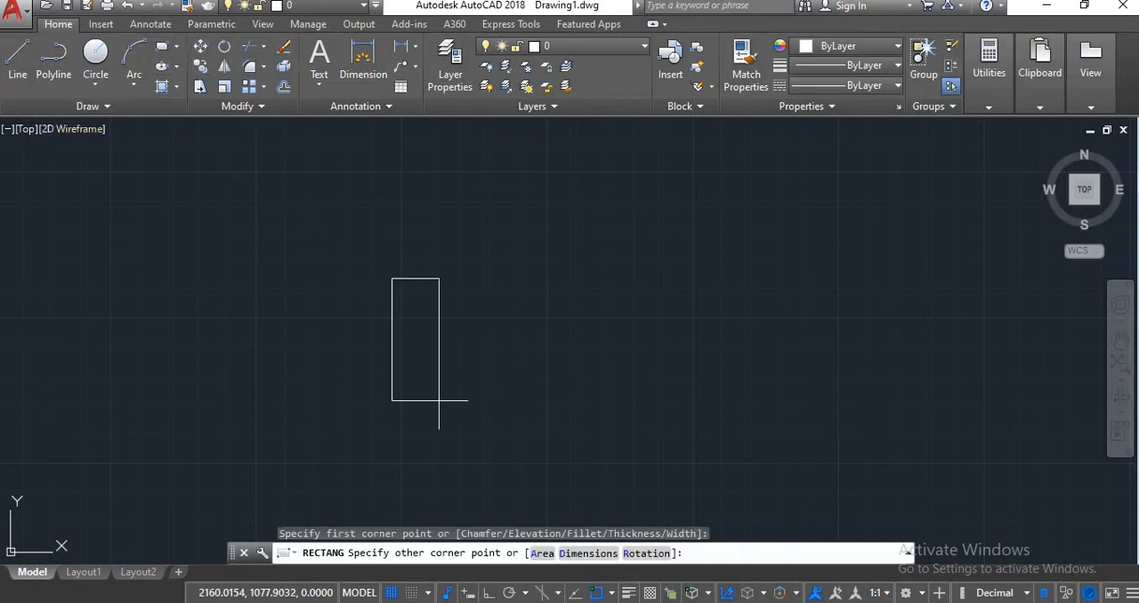
{"action": "left_click", "coordinate": [540, 427]}
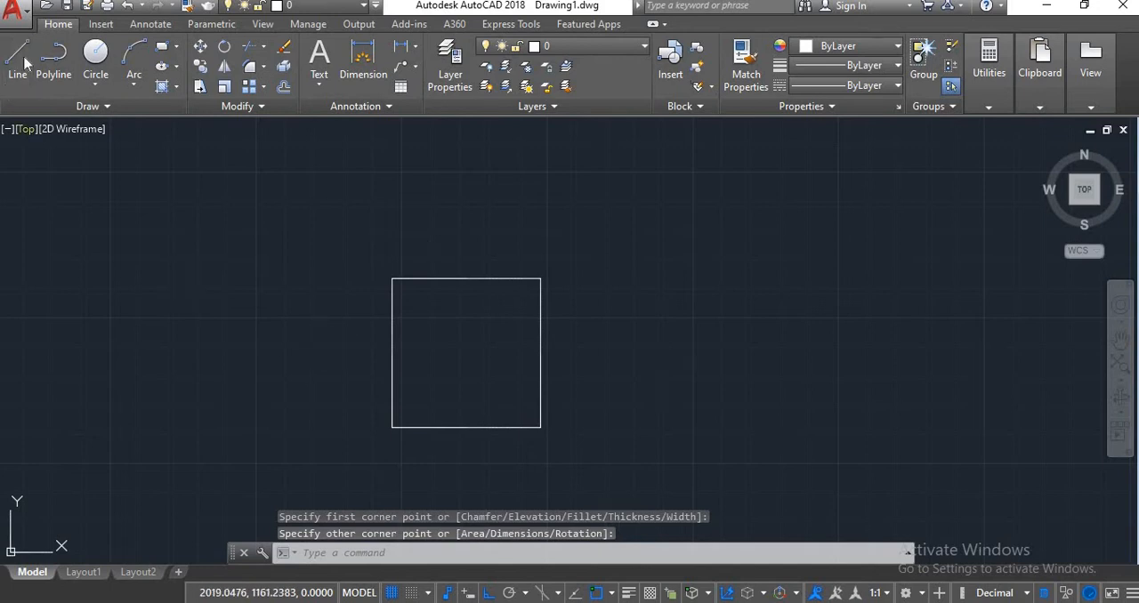
Toggle object snap off and on, and turn on 3D object snap with the Line command running.
{"action": "key", "text": "F3"}
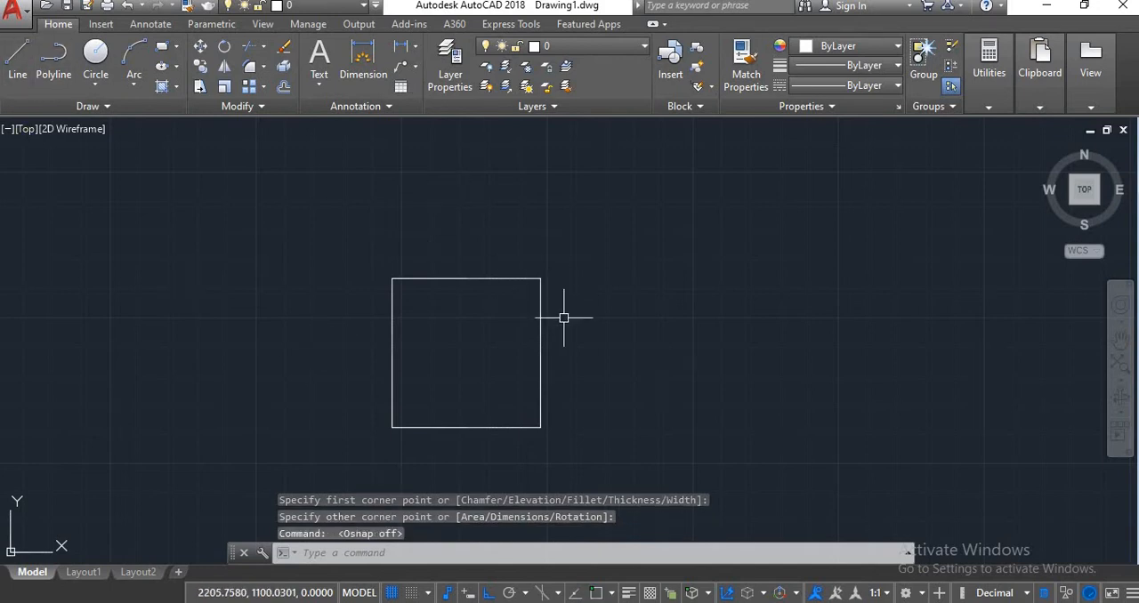
{"action": "key", "text": "F3"}
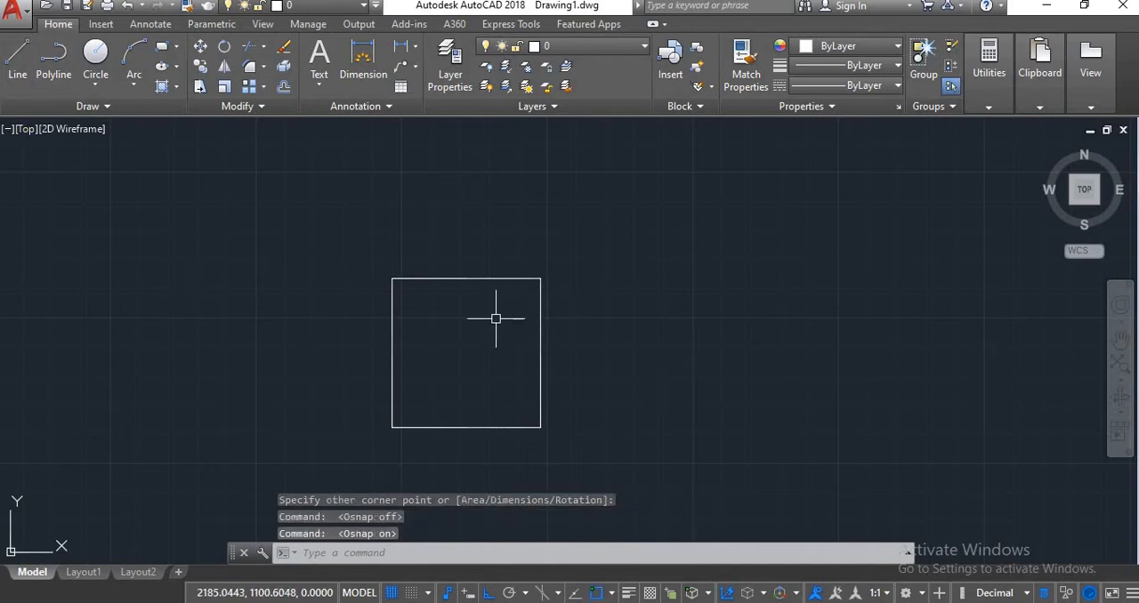
{"action": "left_click", "coordinate": [23, 77]}
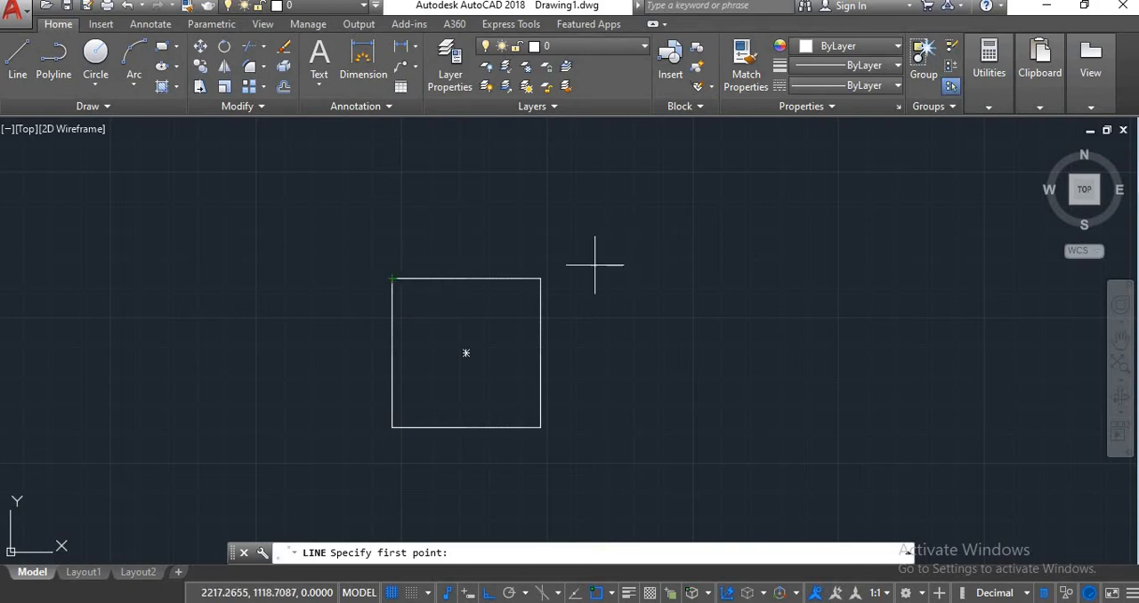
{"action": "key", "text": "F4"}
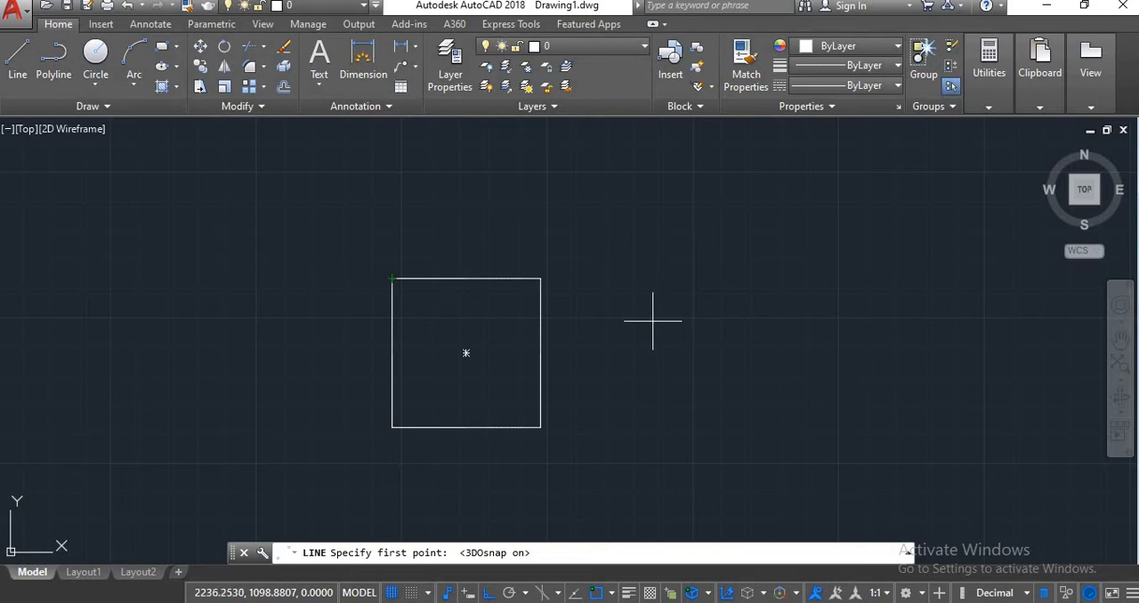
Turn on isometric drafting with the top isoplane active.
{"action": "key", "text": "F5"}
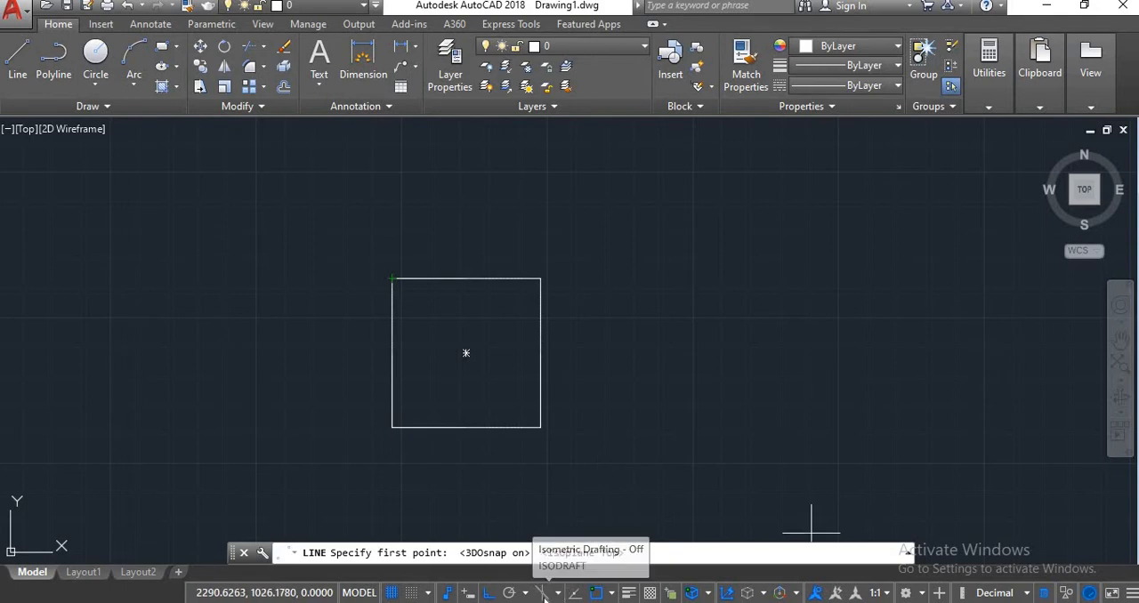
{"action": "left_click", "coordinate": [545, 598]}
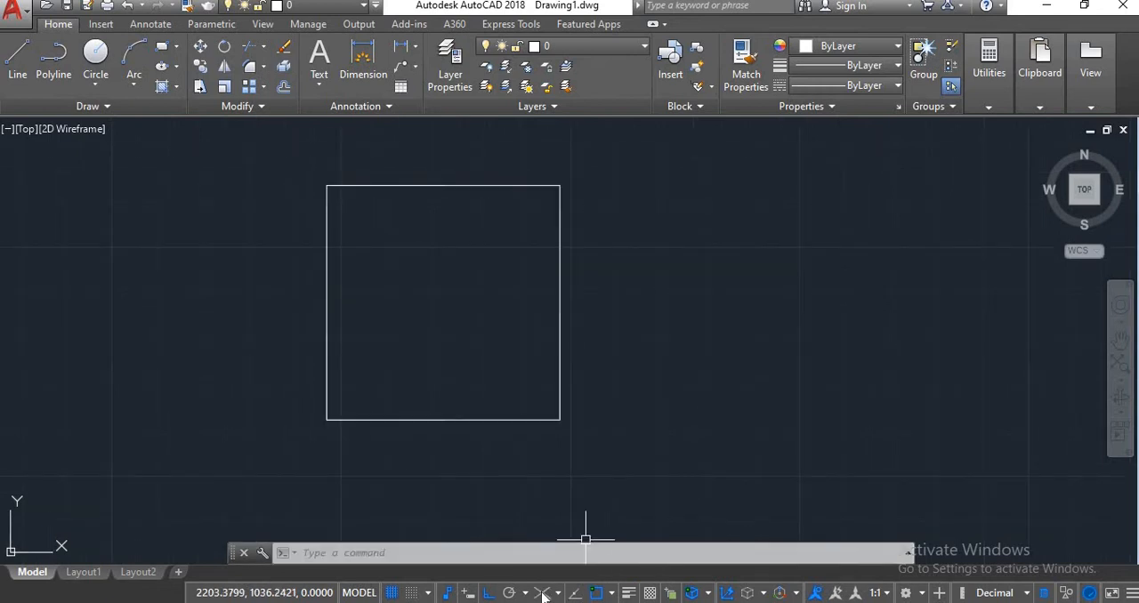
{"action": "left_click", "coordinate": [543, 594]}
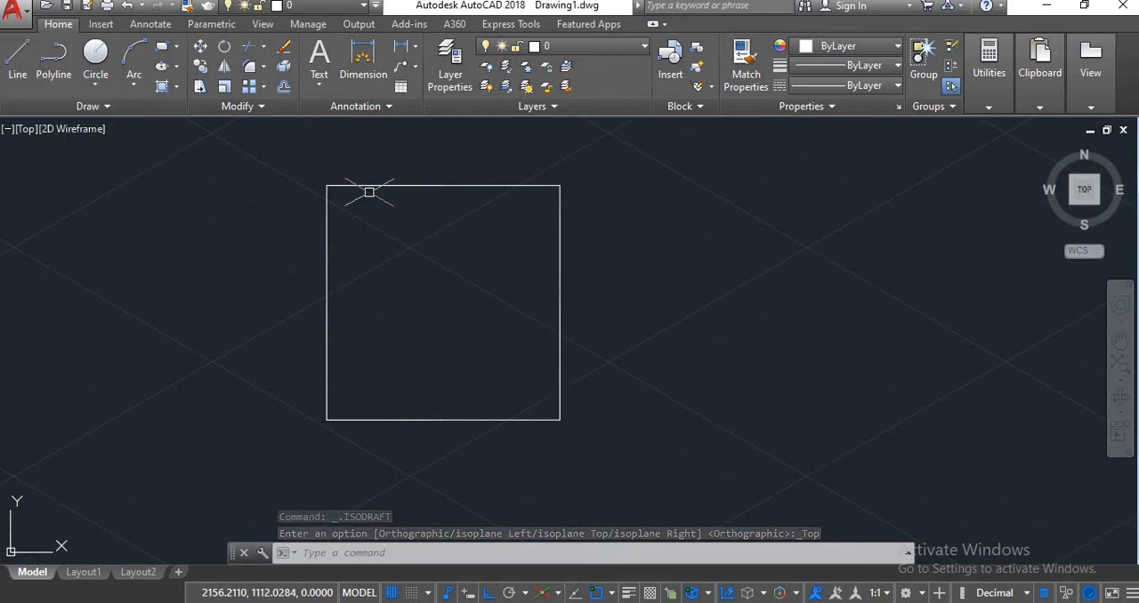
Draw two connected isometric lines beside the square, about 54.7 units at 30° and about 40 units at 330°, cycling the isoplane to right and left.
{"action": "left_click", "coordinate": [18, 60]}
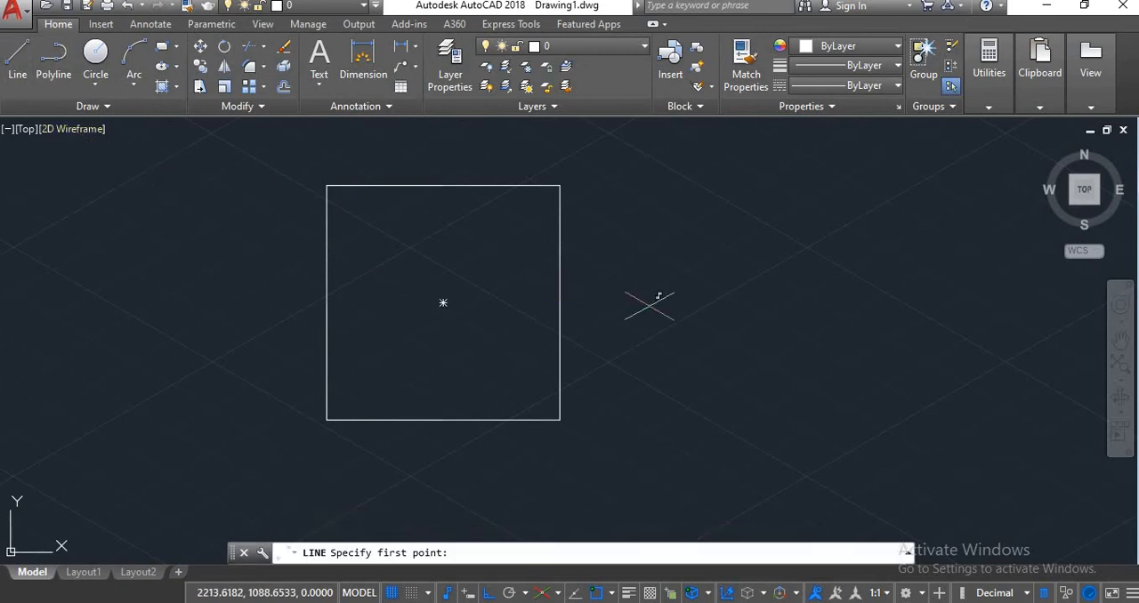
{"action": "left_click", "coordinate": [630, 427]}
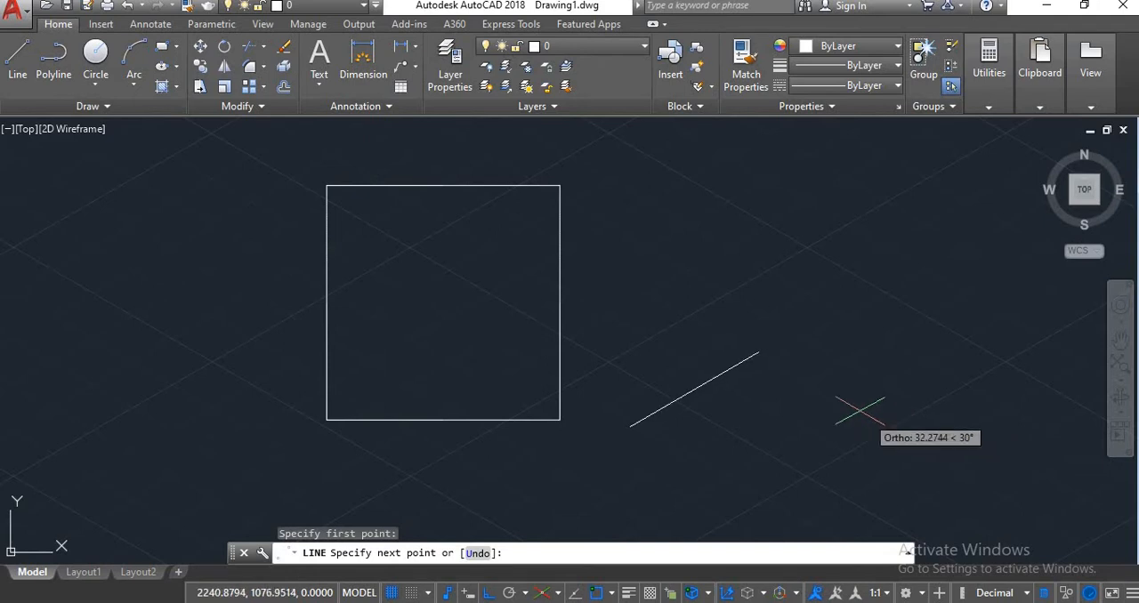
{"action": "key", "text": "F5"}
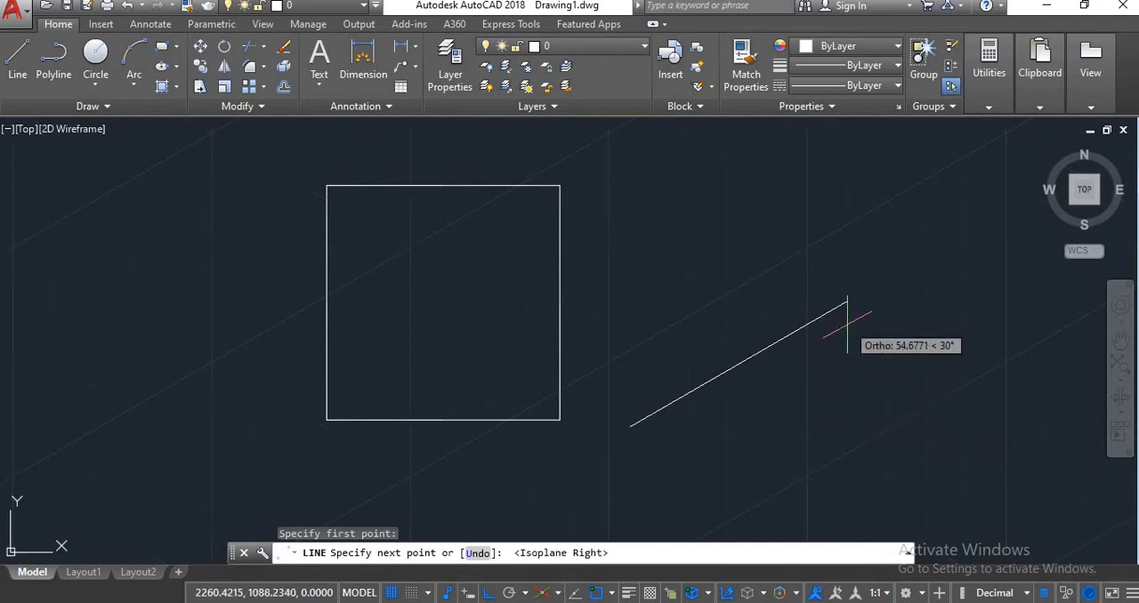
{"action": "left_click", "coordinate": [847, 302]}
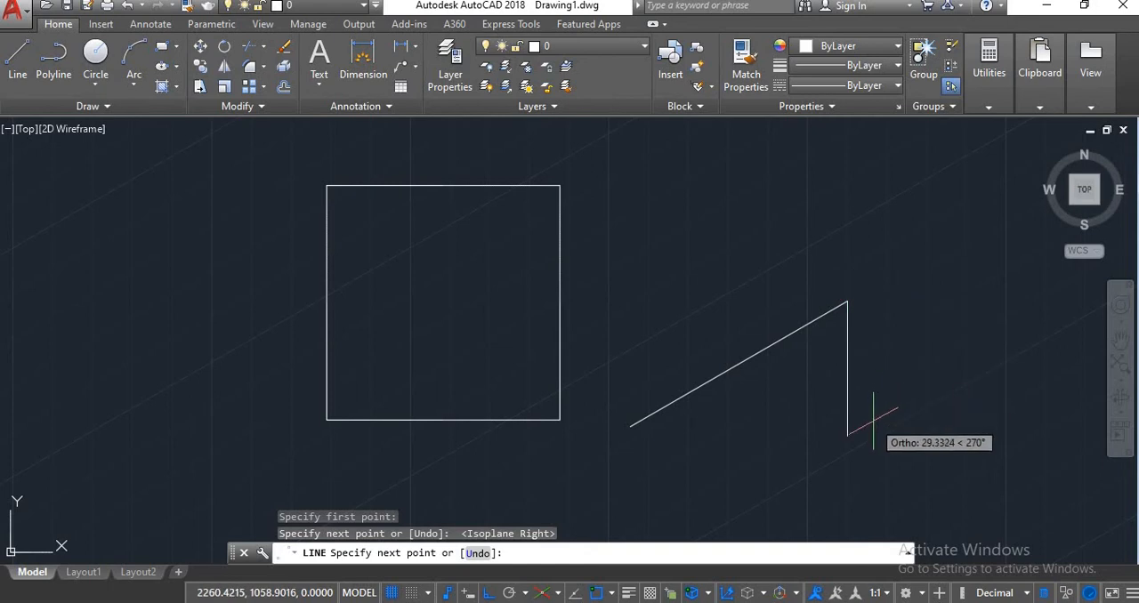
{"action": "key", "text": "F5"}
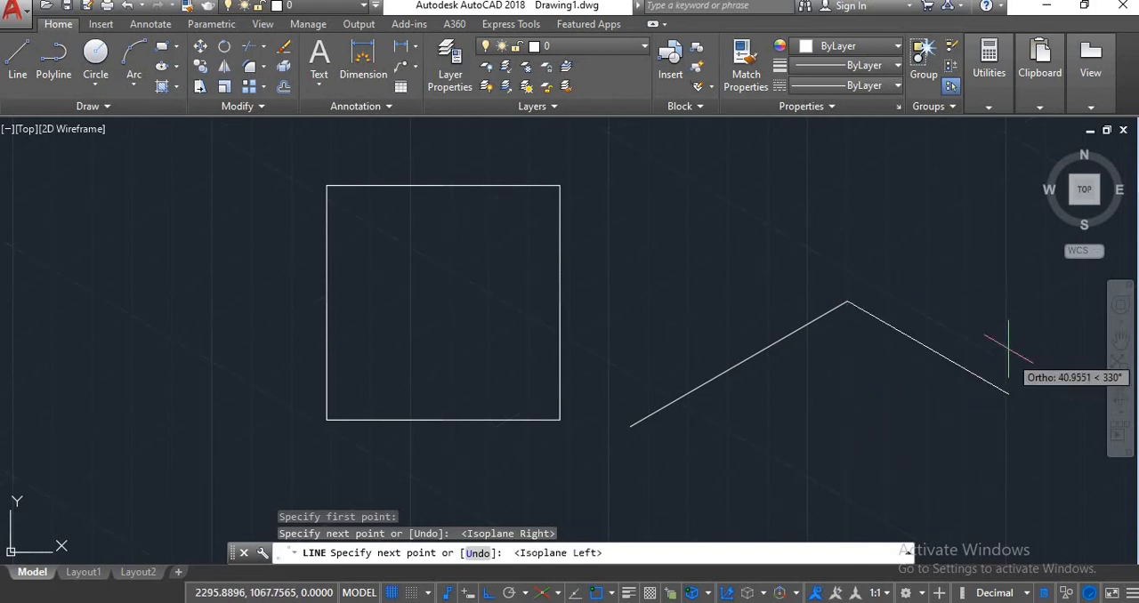
{"action": "left_click", "coordinate": [1004, 392]}
Continue the line chain with a 210° segment in the top isoplane and a vertical upward segment in the right isoplane, and end it.
{"action": "key", "text": "F5"}
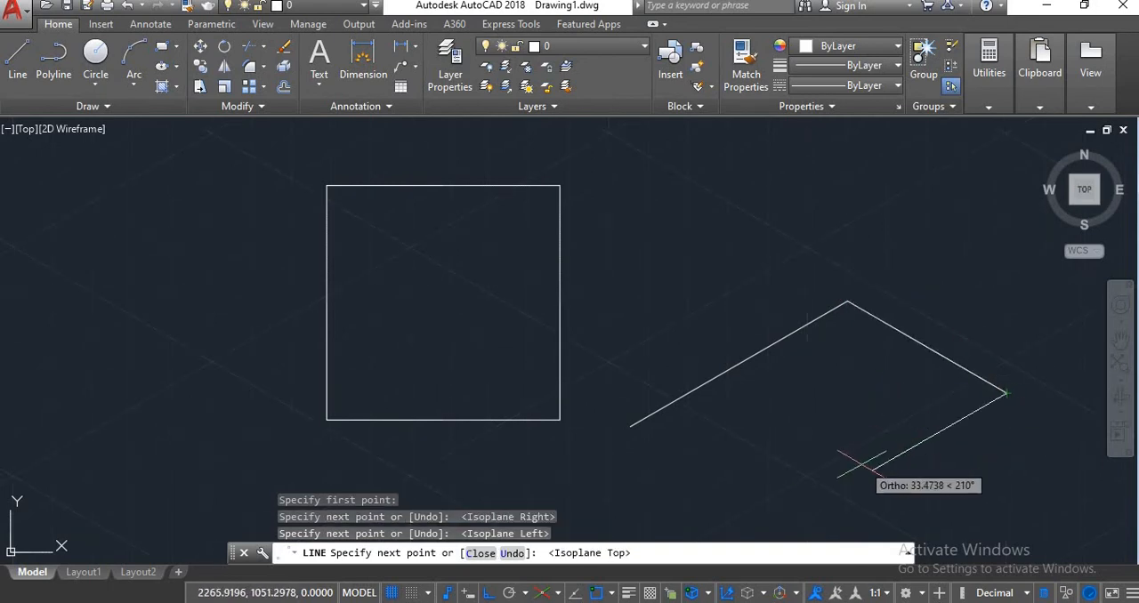
{"action": "left_click", "coordinate": [808, 506]}
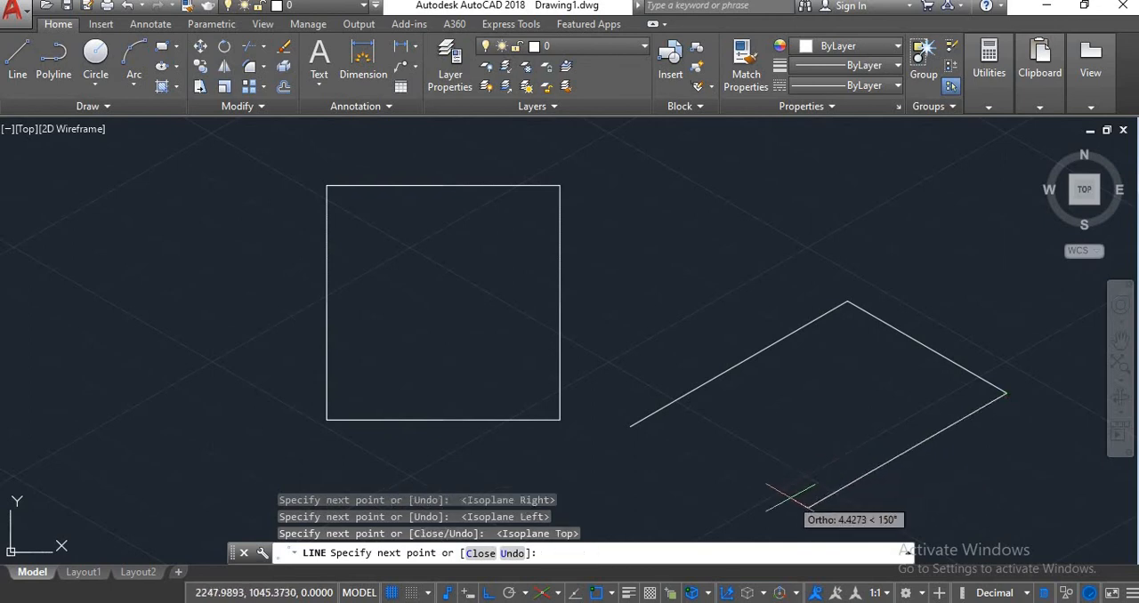
{"action": "key", "text": "F5"}
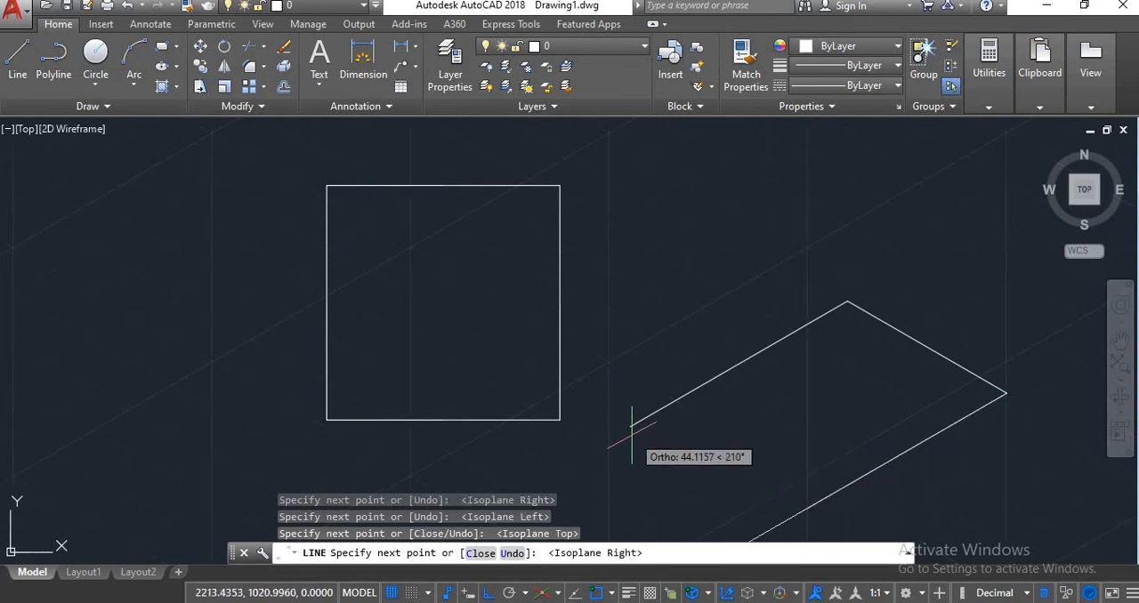
{"action": "left_click", "coordinate": [810, 278]}
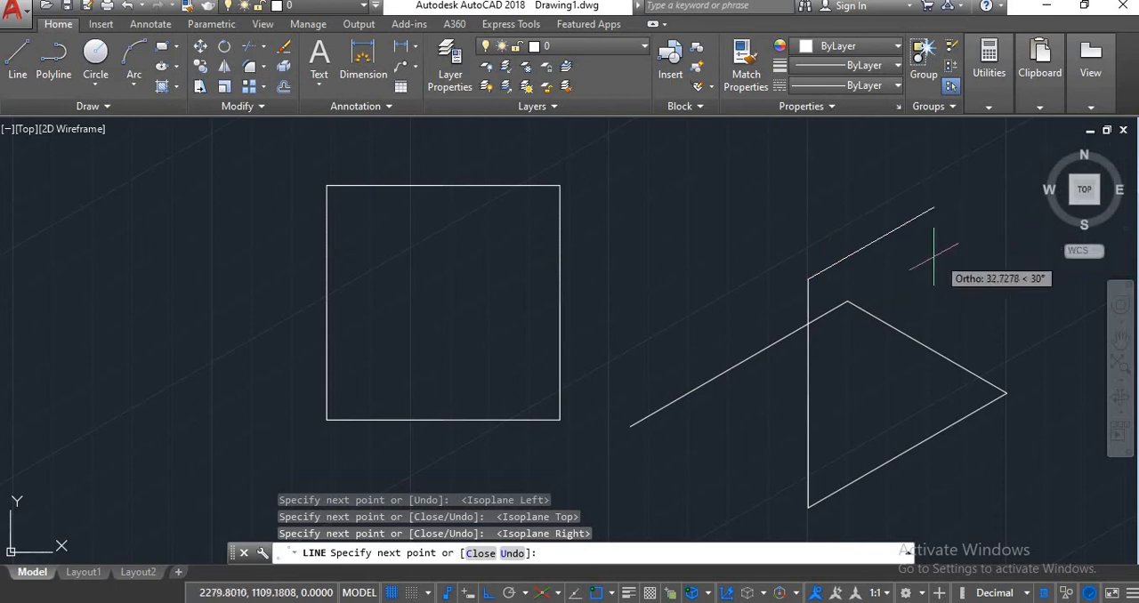
{"action": "key", "text": "Escape"}
{"action": "key", "text": "Escape"}
{"action": "scroll", "coordinate": [811, 246], "scroll_direction": "down", "scroll_amount": 3}
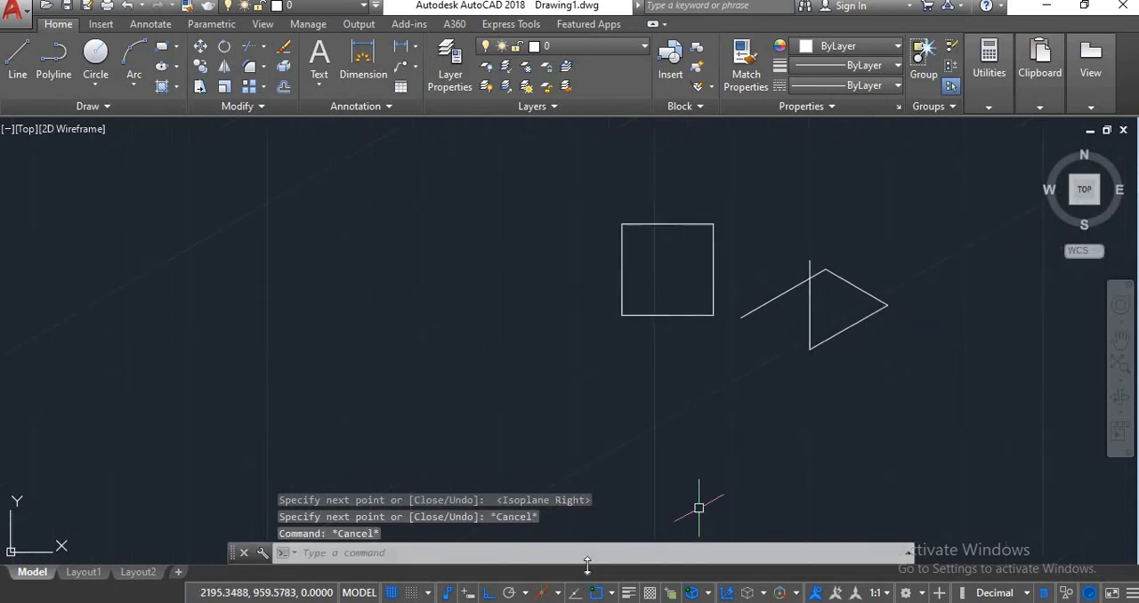
Turn off isometric drafting to return to the orthographic grid.
{"action": "left_click", "coordinate": [542, 593]}
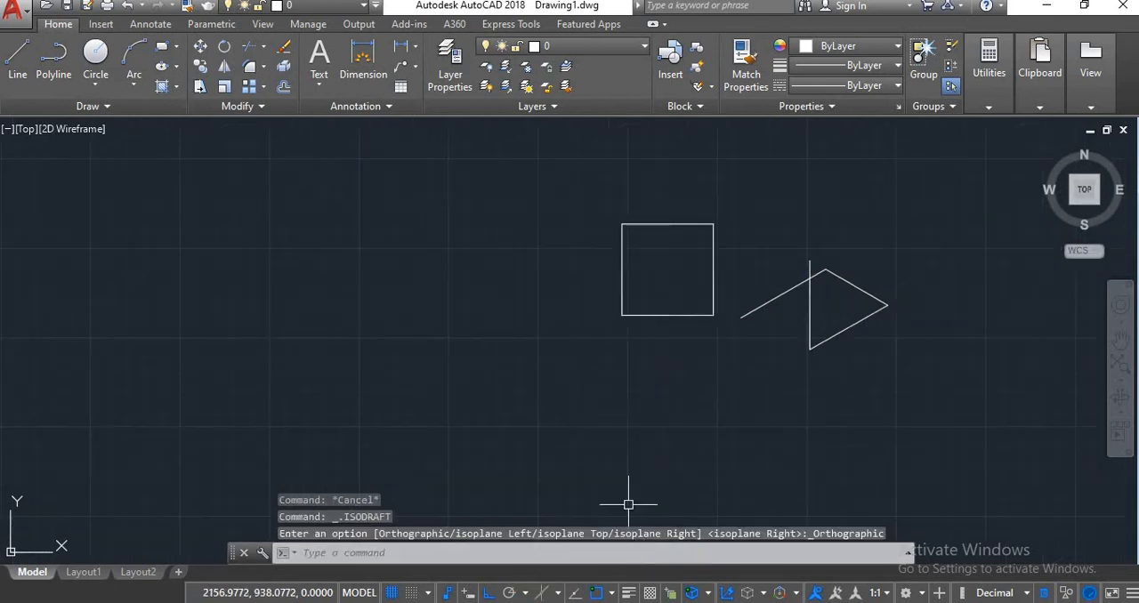
{"action": "scroll", "coordinate": [783, 347], "scroll_direction": "up", "scroll_amount": 4}
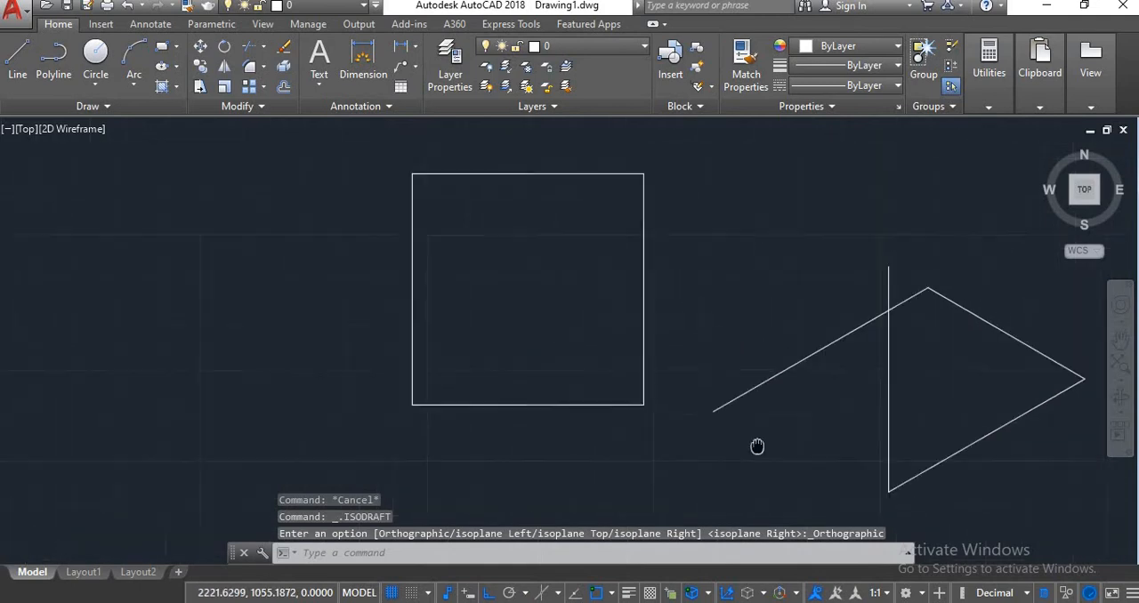
{"action": "scroll", "coordinate": [761, 408], "scroll_direction": "up", "scroll_amount": 2}
{"action": "scroll", "coordinate": [759, 396], "scroll_direction": "down", "scroll_amount": 4}
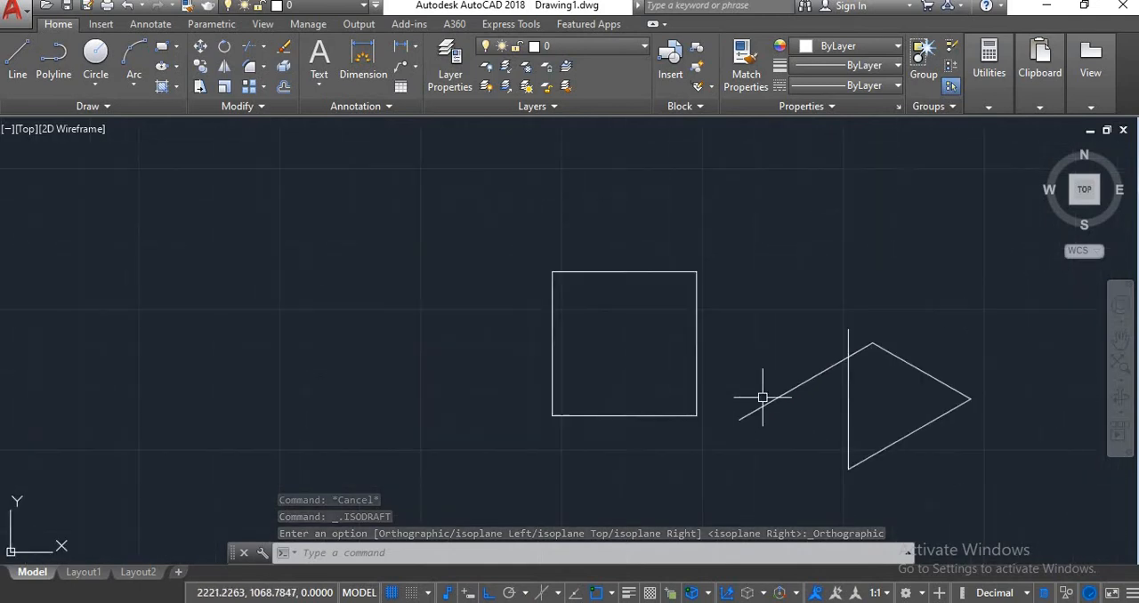
{"action": "middle_click_drag", "start_coordinate": [734, 397], "coordinate": [678, 374]}
{"action": "scroll", "coordinate": [676, 355], "scroll_direction": "up", "scroll_amount": 2}
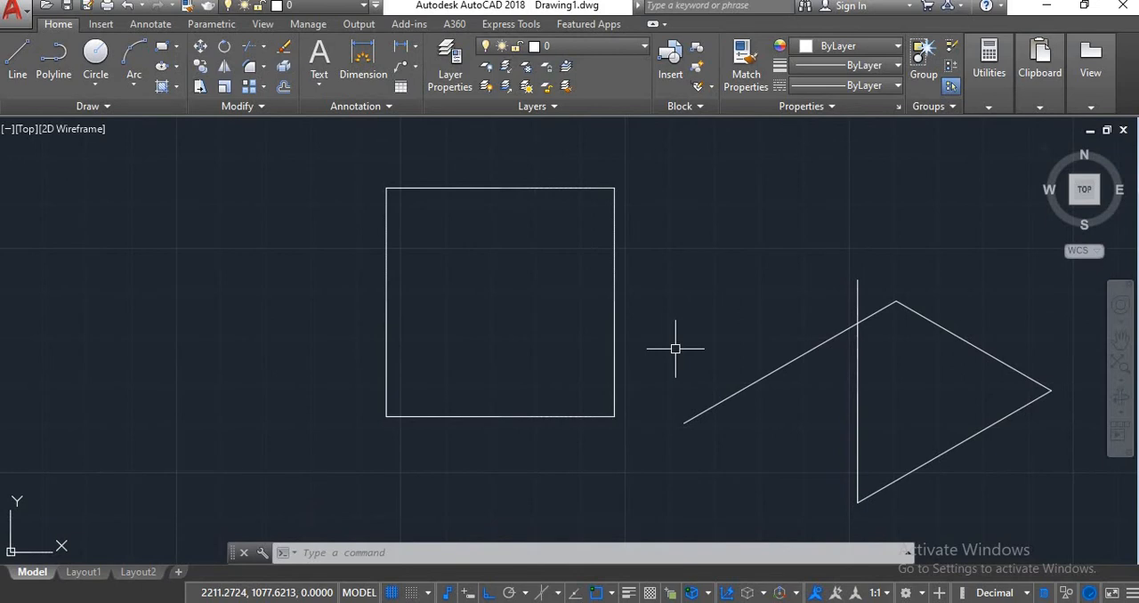
Turn off dynamic UCS, and toggle the grid display off and on twice.
{"action": "key", "text": "F6"}
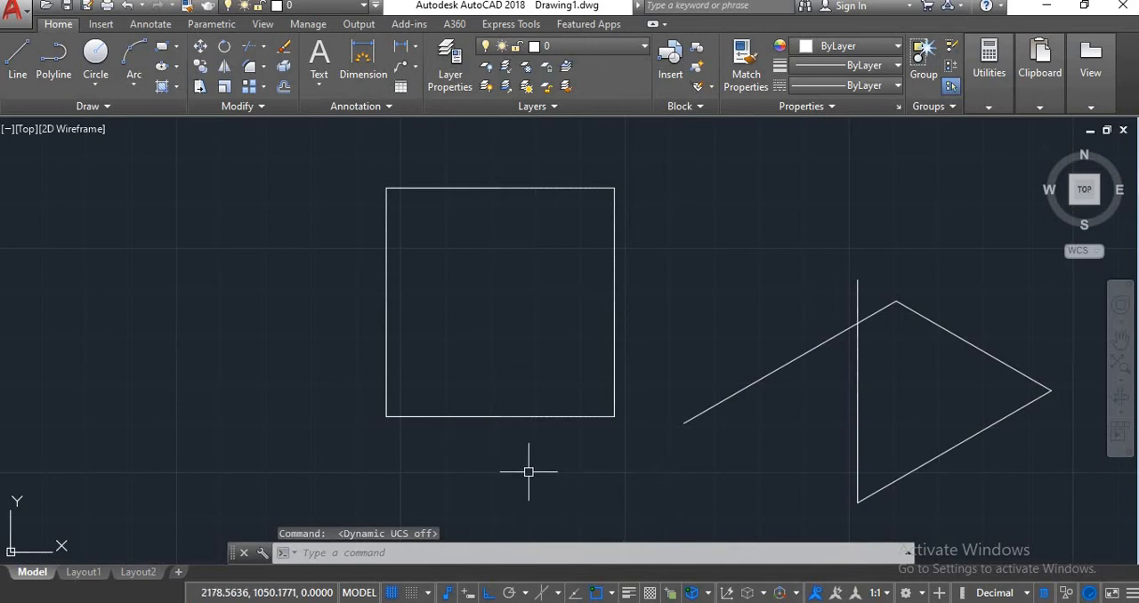
{"action": "key", "text": "F7"}
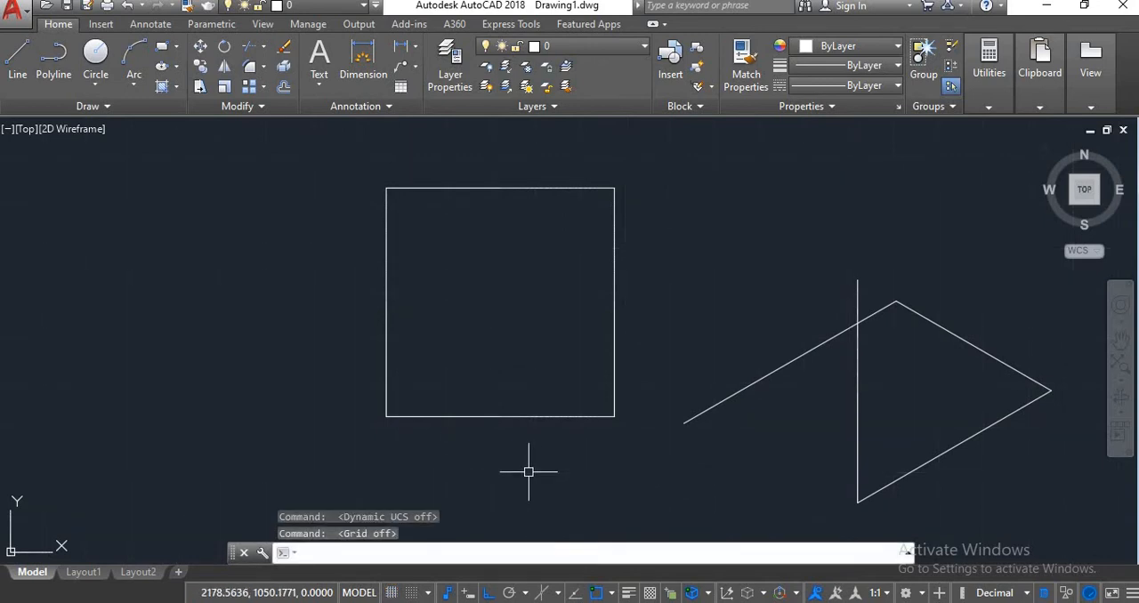
{"action": "scroll", "coordinate": [290, 394], "scroll_direction": "up", "scroll_amount": 2}
{"action": "key", "text": "F7"}
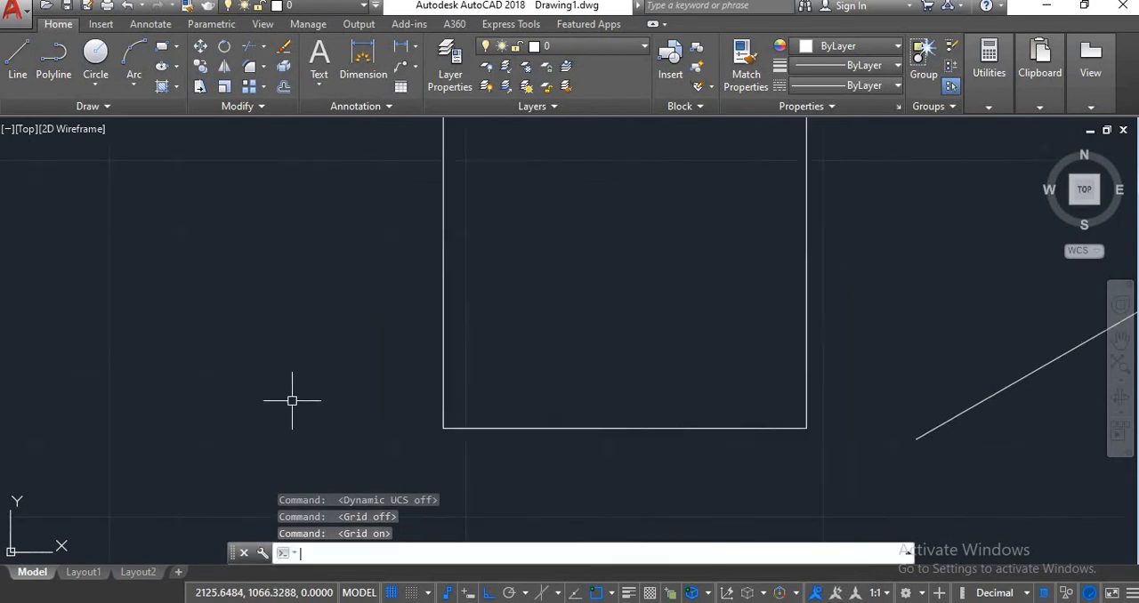
{"action": "scroll", "coordinate": [338, 396], "scroll_direction": "up", "scroll_amount": 3}
{"action": "key", "text": "F7"}
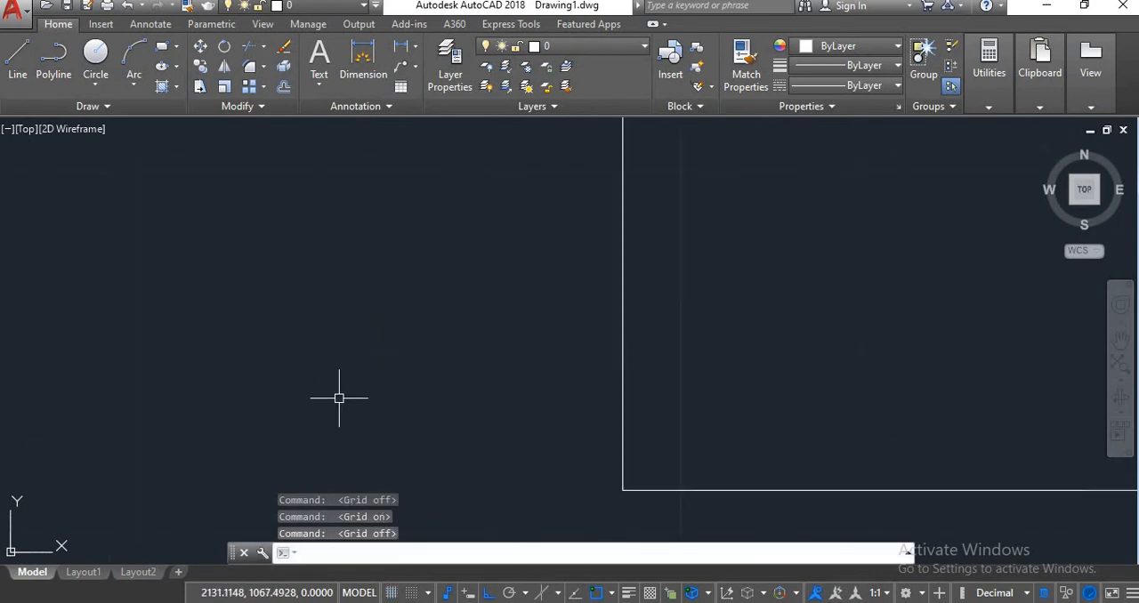
{"action": "scroll", "coordinate": [409, 386], "scroll_direction": "down", "scroll_amount": 4}
{"action": "key", "text": "F7"}
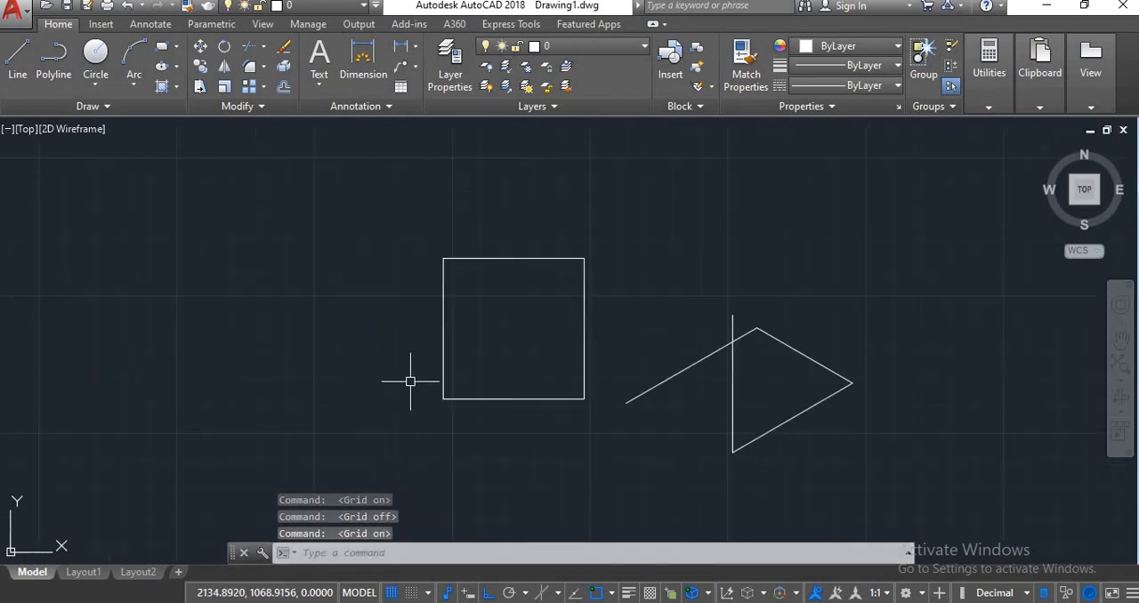
Toggle ortho off and on, and draw a horizontal line about 112.2 units long at 0° below the square.
{"action": "key", "text": "F8"}
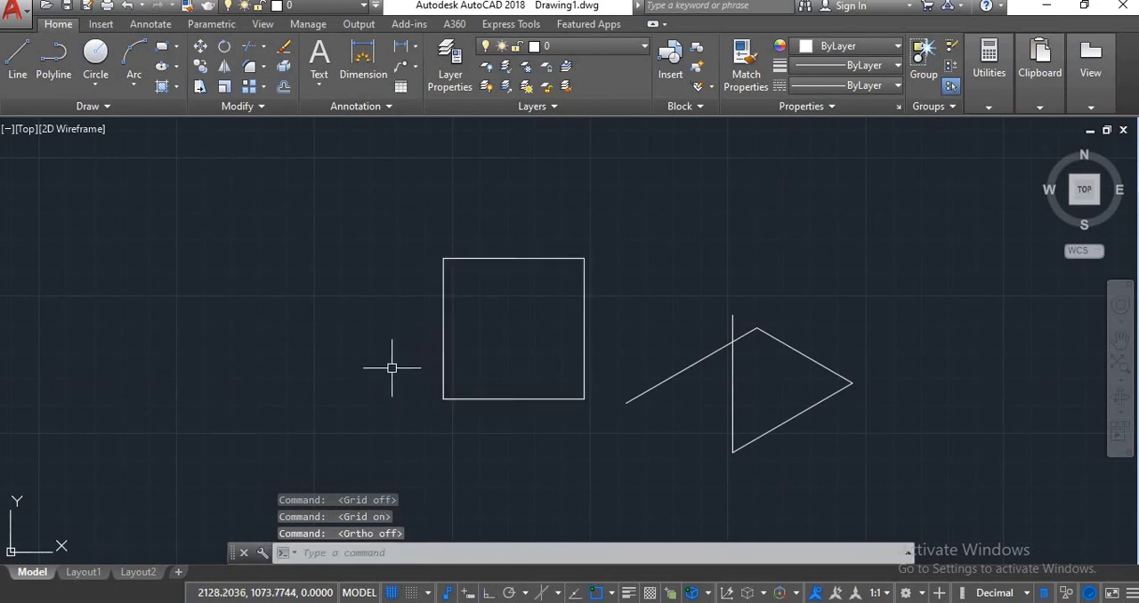
{"action": "key", "text": "F8"}
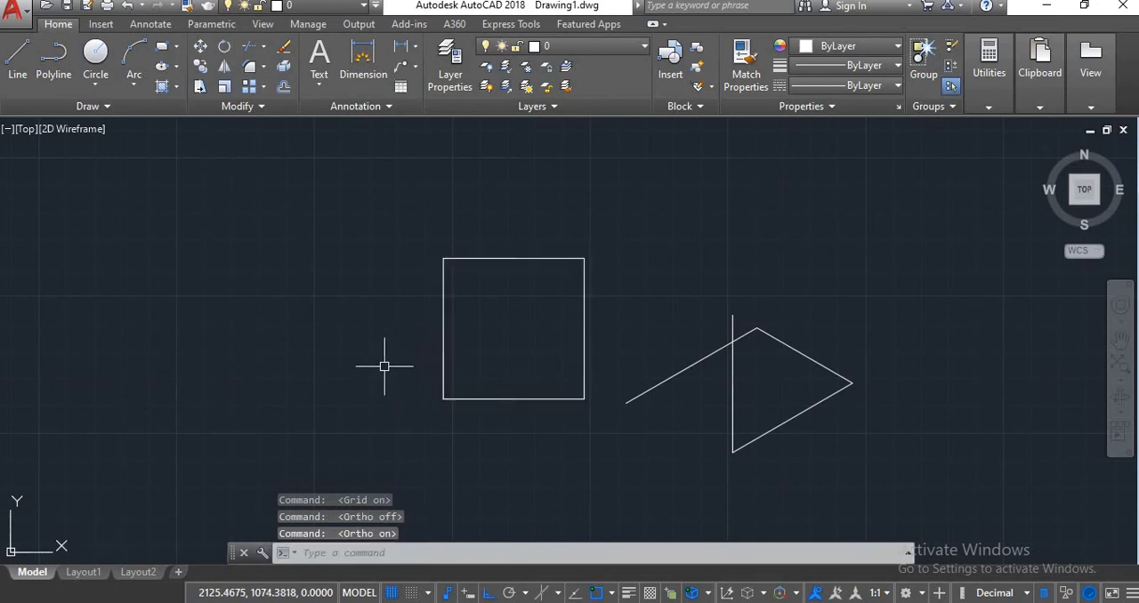
{"action": "left_click", "coordinate": [18, 67]}
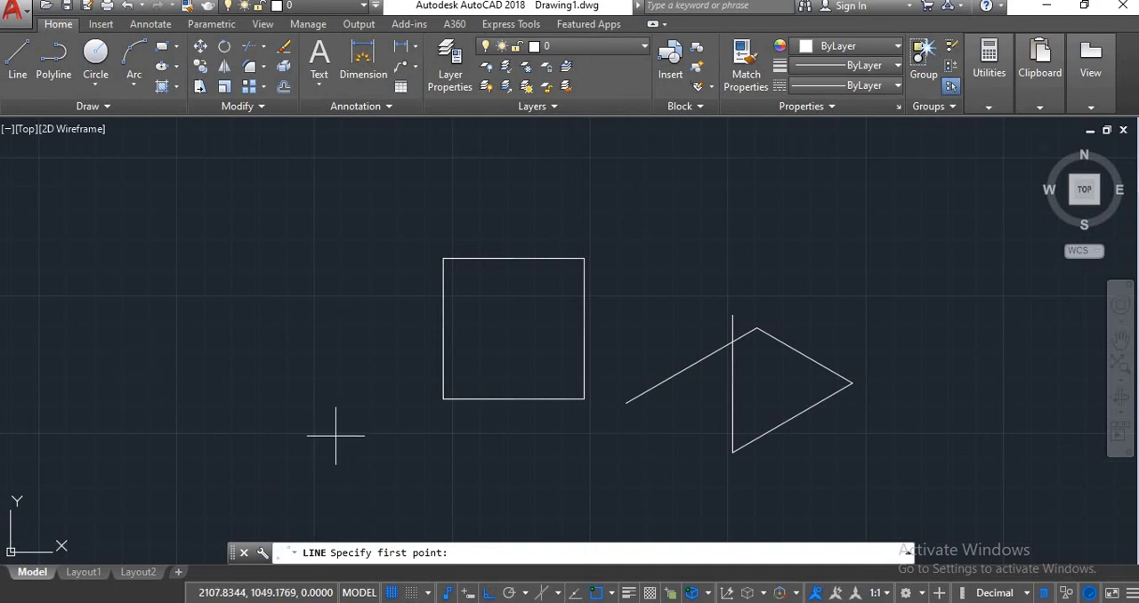
{"action": "middle_click_drag", "start_coordinate": [335, 435], "coordinate": [420, 384]}
{"action": "left_click", "coordinate": [222, 453]}
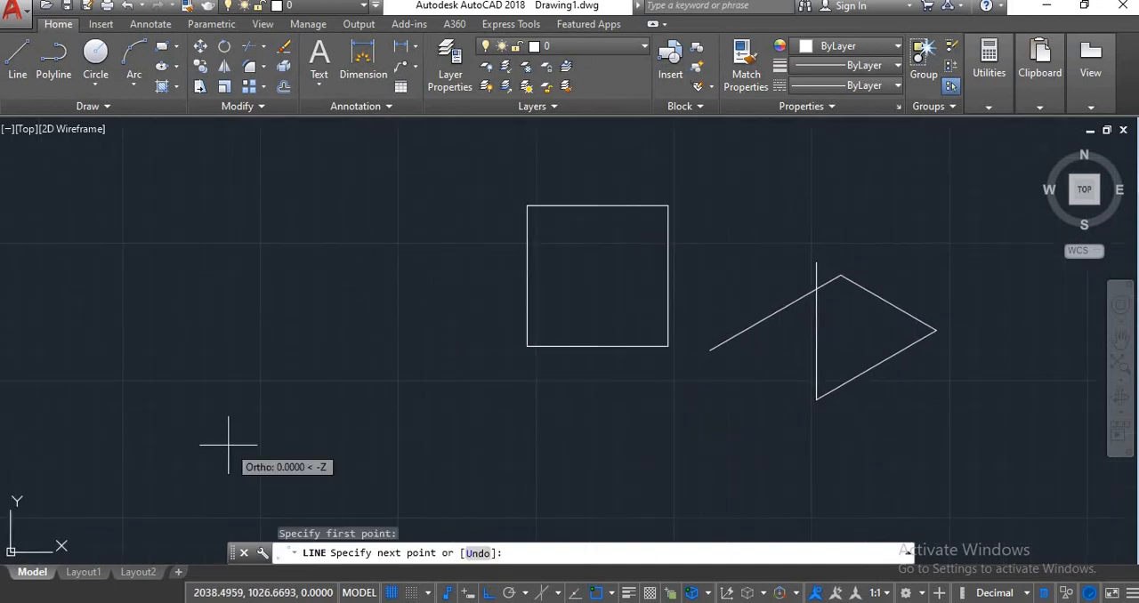
{"action": "left_click", "coordinate": [532, 445]}
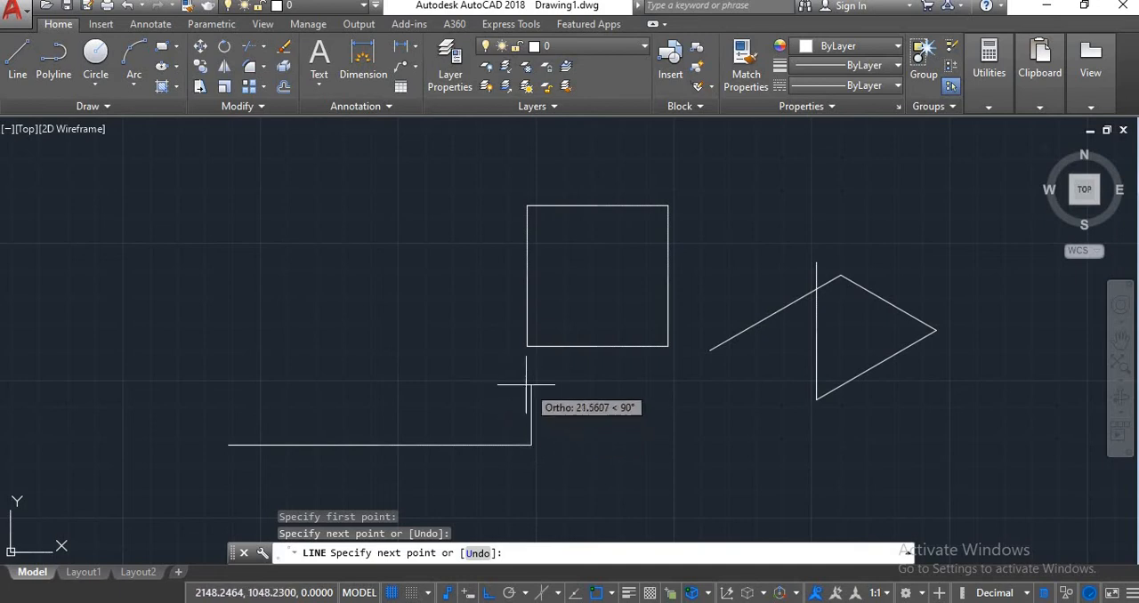
Turn ortho off, continue the line chain with four free-angle segments that touch the square's left edge, and end it.
{"action": "key", "text": "F8"}
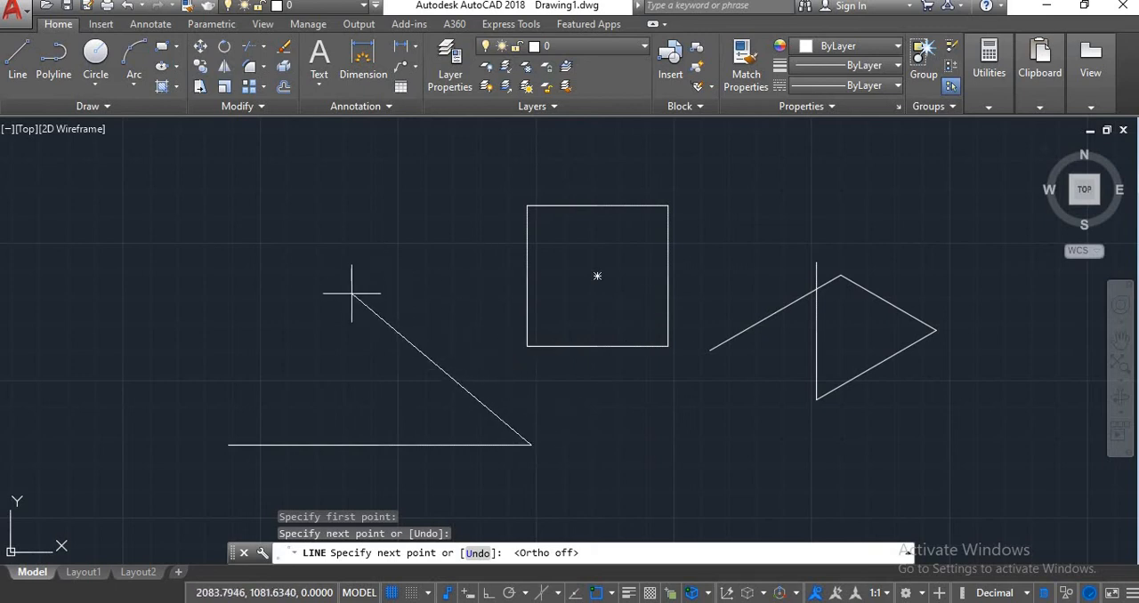
{"action": "left_click", "coordinate": [247, 320]}
{"action": "left_click", "coordinate": [390, 215]}
{"action": "left_click", "coordinate": [526, 335]}
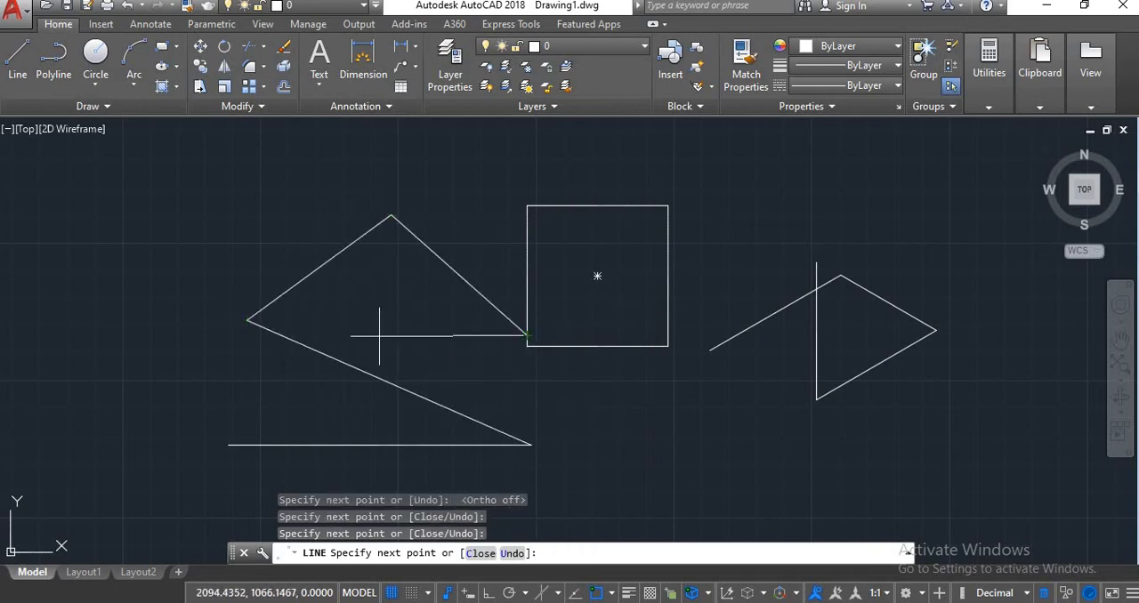
{"action": "left_click", "coordinate": [372, 336]}
{"action": "key", "text": "Escape"}
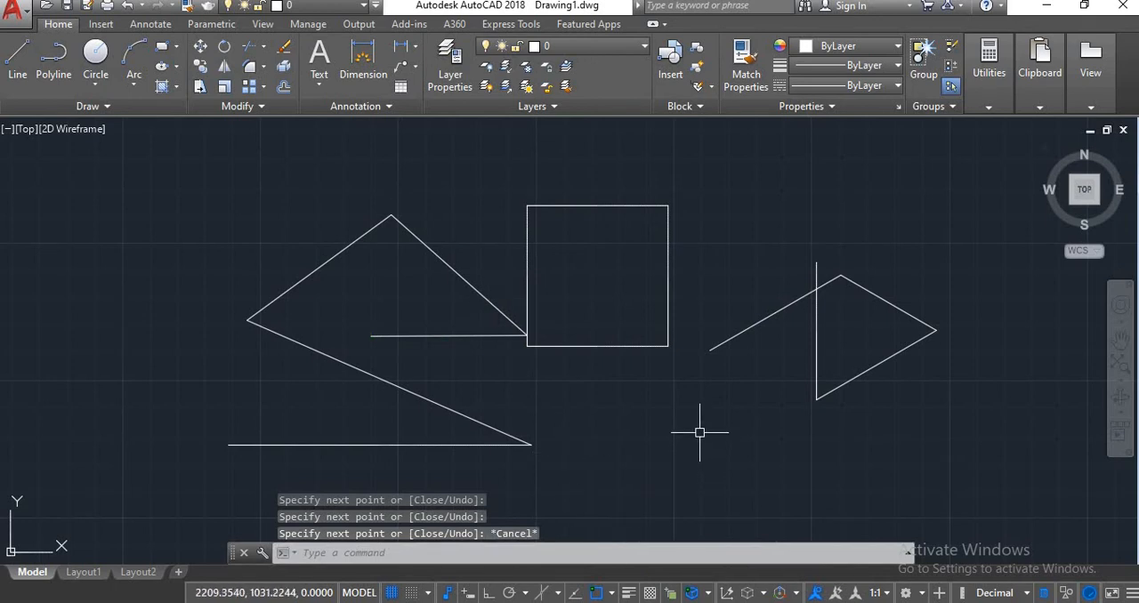
Turn on grid snap, start a line to test cursor movement with snap toggled off and on, and turn snap off.
{"action": "key", "text": "F9"}
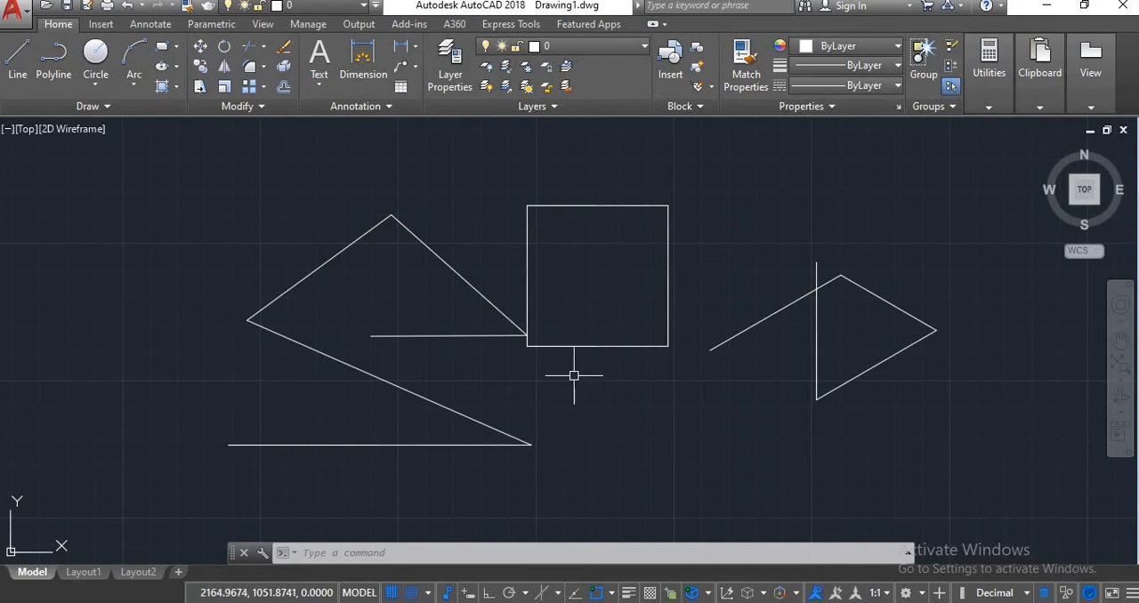
{"action": "left_click", "coordinate": [18, 78]}
{"action": "scroll", "coordinate": [604, 447], "scroll_direction": "up", "scroll_amount": 5}
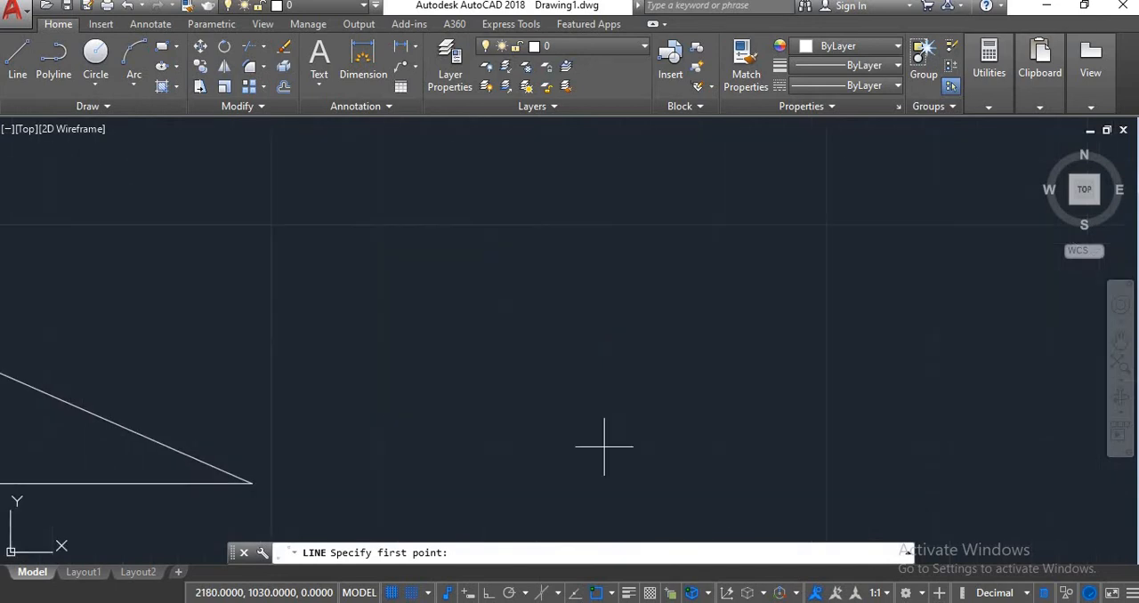
{"action": "key", "text": "F9"}
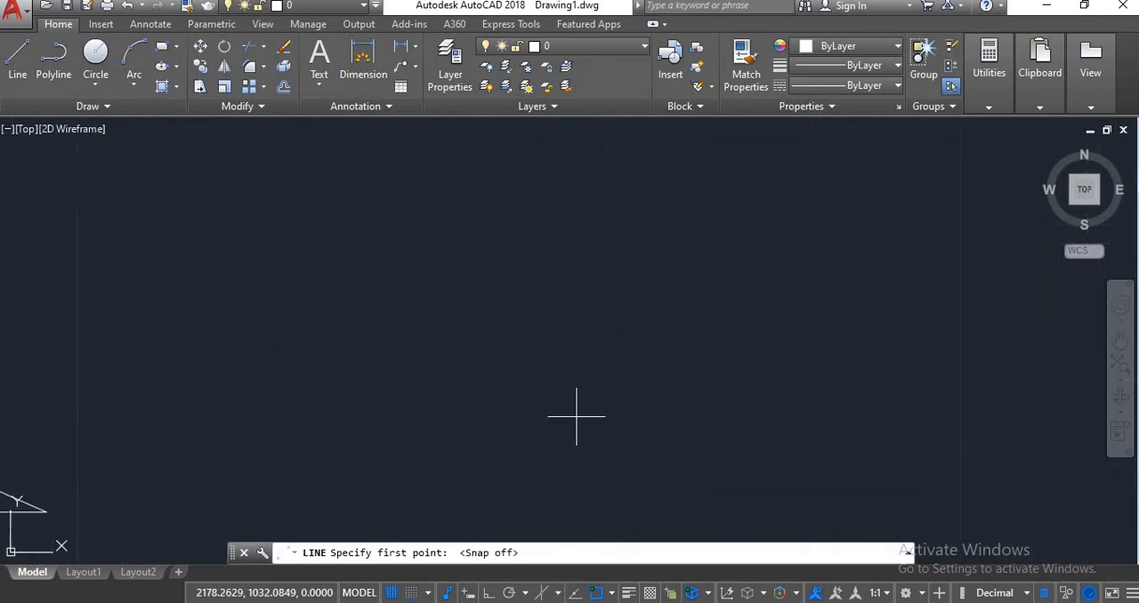
{"action": "key", "text": "F9"}
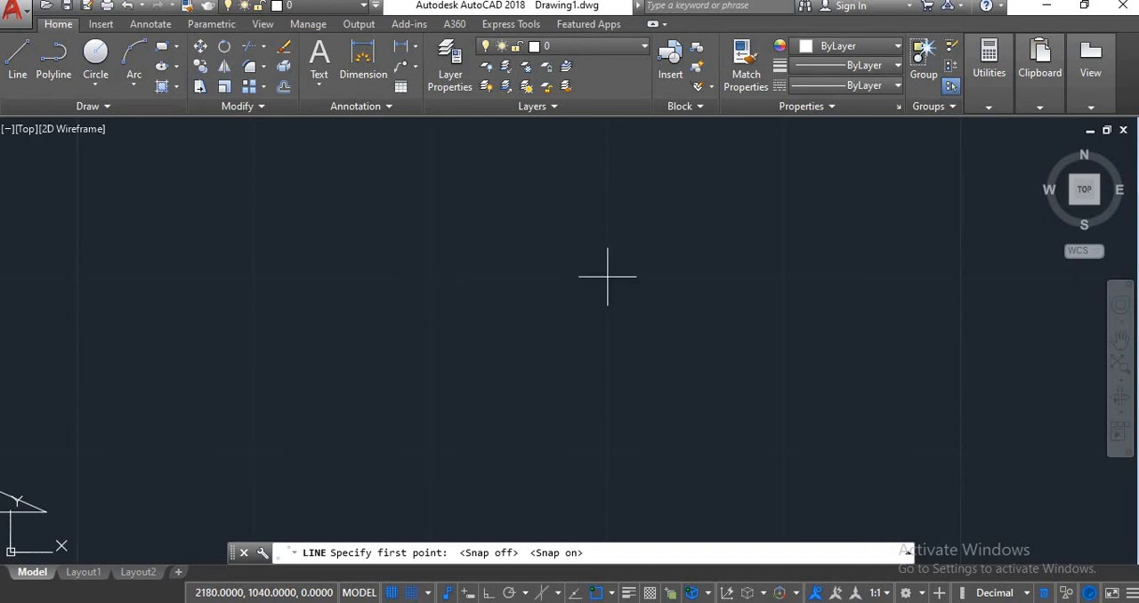
{"action": "scroll", "coordinate": [536, 382], "scroll_direction": "down", "scroll_amount": 3}
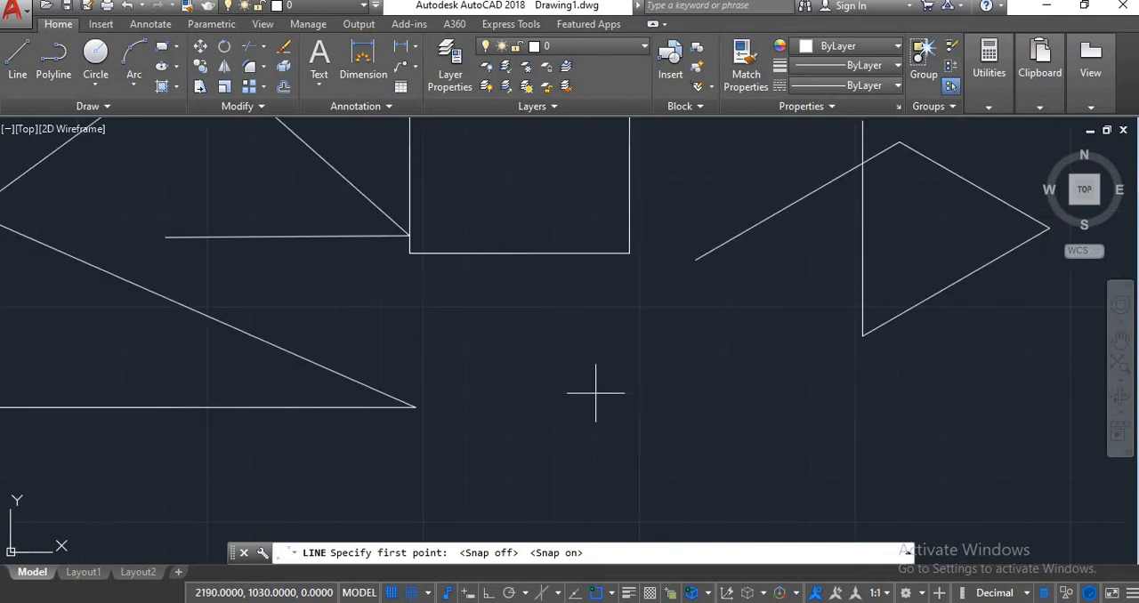
{"action": "scroll", "coordinate": [595, 393], "scroll_direction": "down", "scroll_amount": 2}
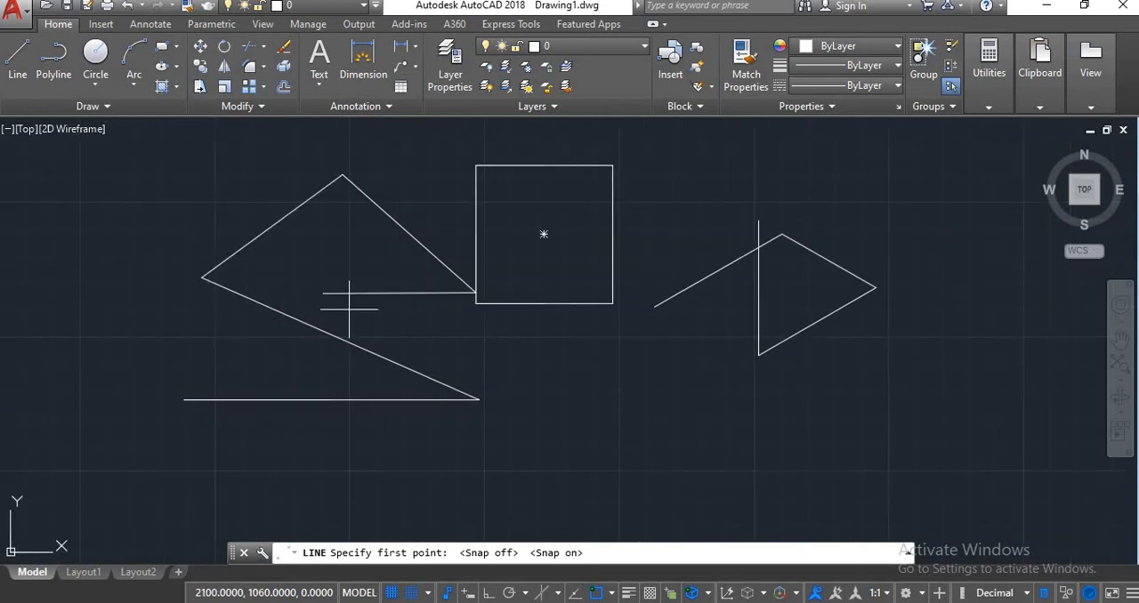
{"action": "key", "text": "F9"}
Turn on polar tracking, view its angle increments and turn it off, and toggle object snap tracking on and off.
{"action": "key", "text": "F10"}
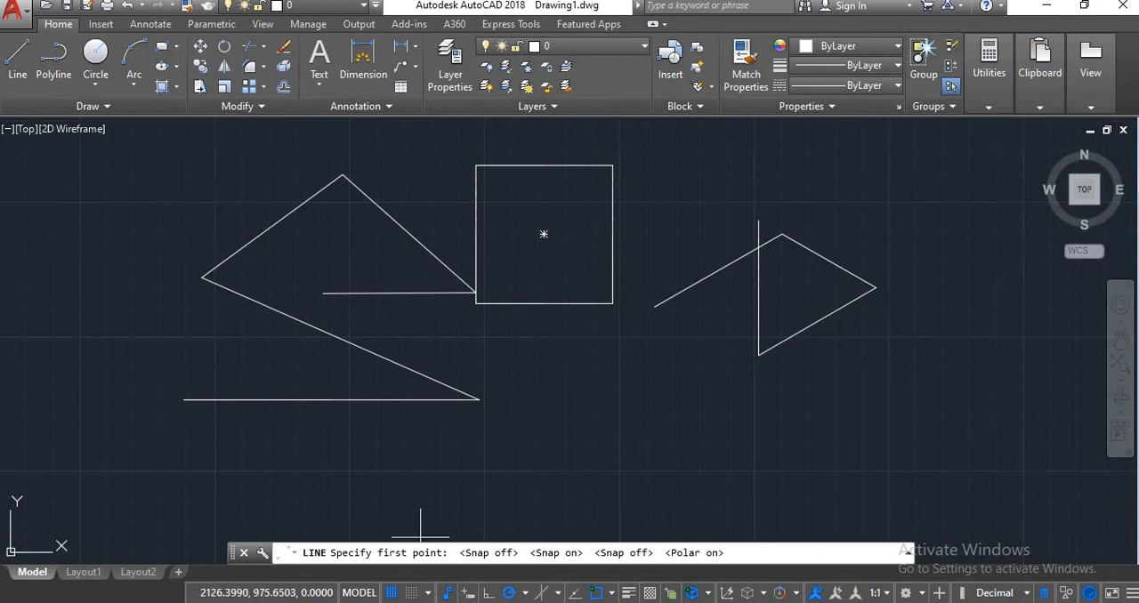
{"action": "left_click", "coordinate": [525, 593]}
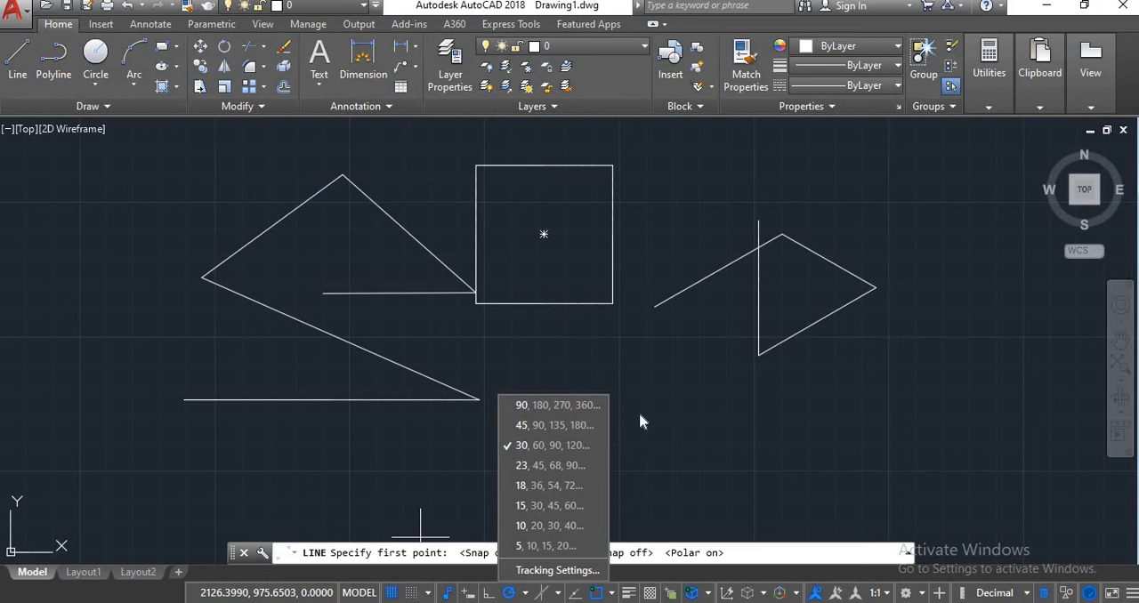
{"action": "left_click", "coordinate": [710, 421]}
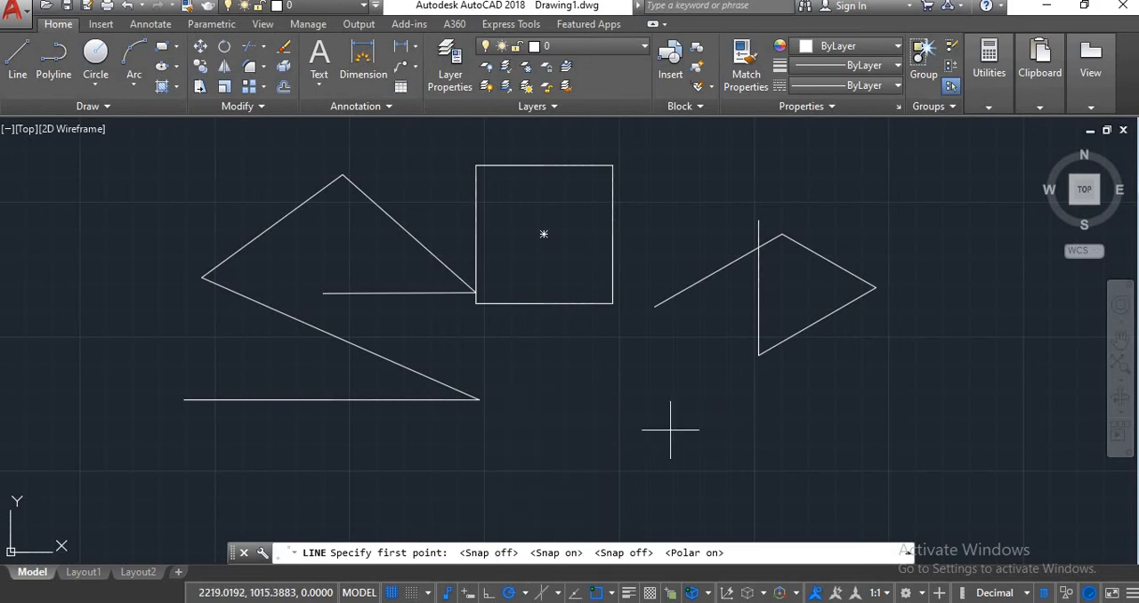
{"action": "key", "text": "F10"}
{"action": "key", "text": "F11"}
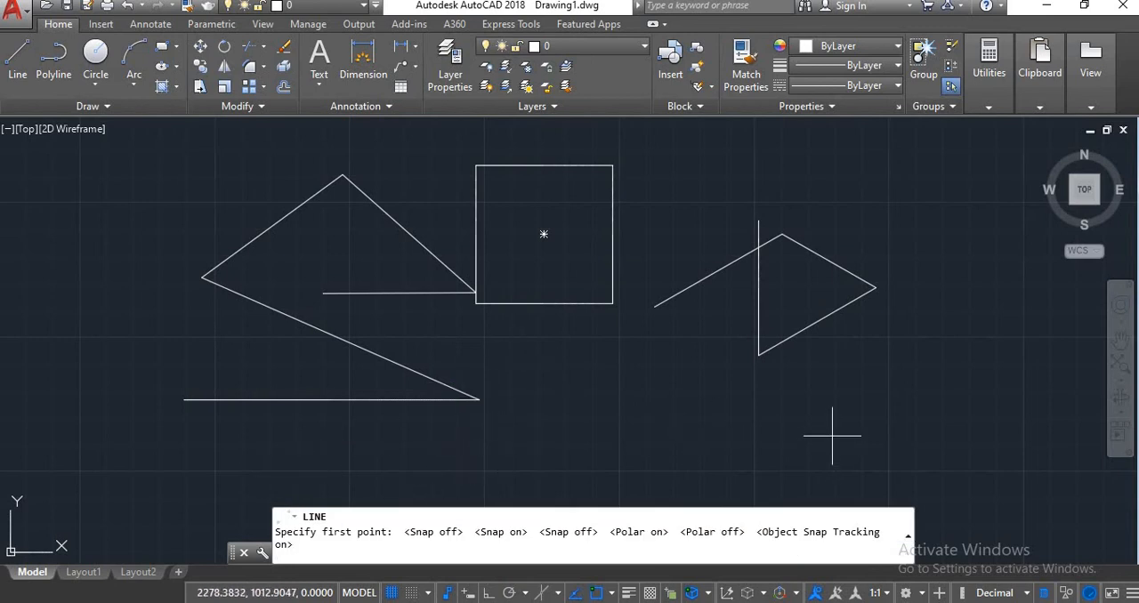
{"action": "key", "text": "F11"}
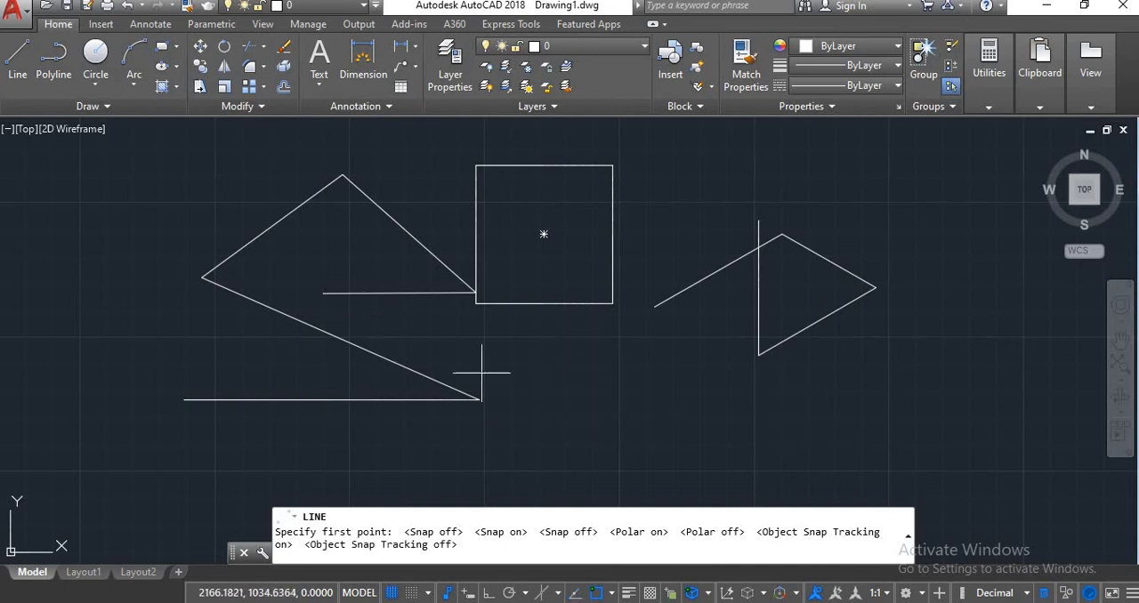
Draw a near-horizontal line starting on the extension of the square's top edge, about 50.2 units from its top-right corner.
{"action": "left_click", "coordinate": [17, 58]}
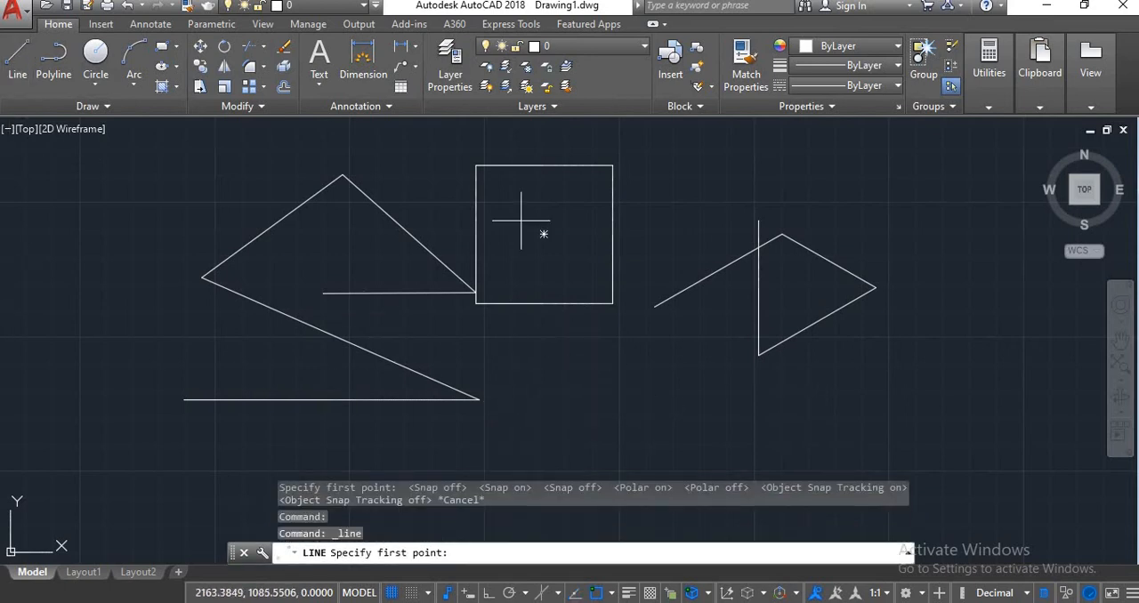
{"action": "scroll", "coordinate": [612, 303], "scroll_direction": "up", "scroll_amount": 4}
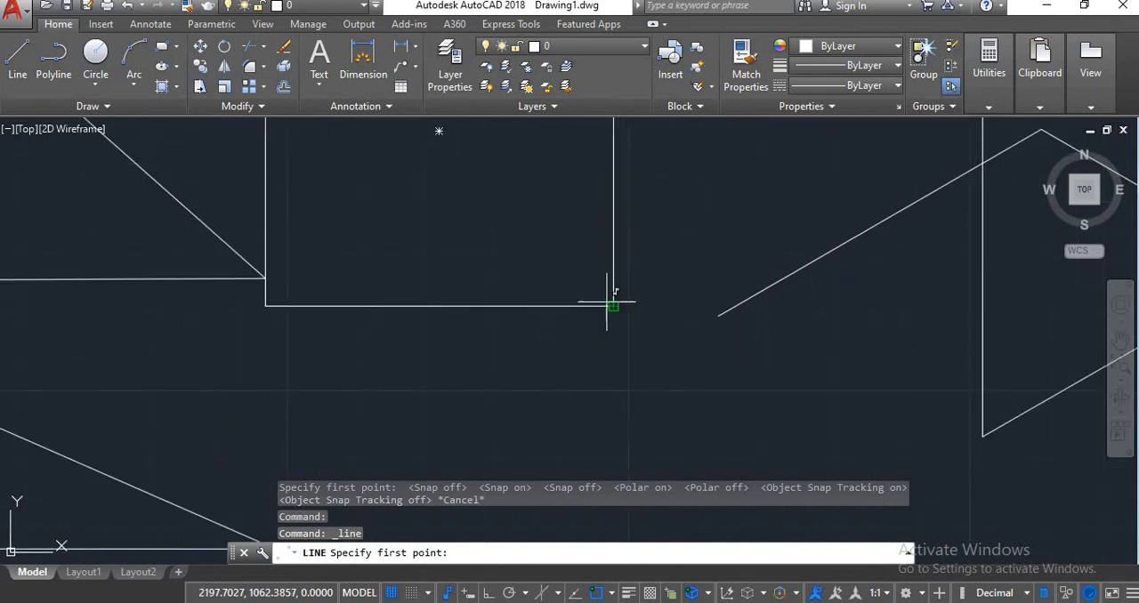
{"action": "scroll", "coordinate": [622, 302], "scroll_direction": "down", "scroll_amount": 4}
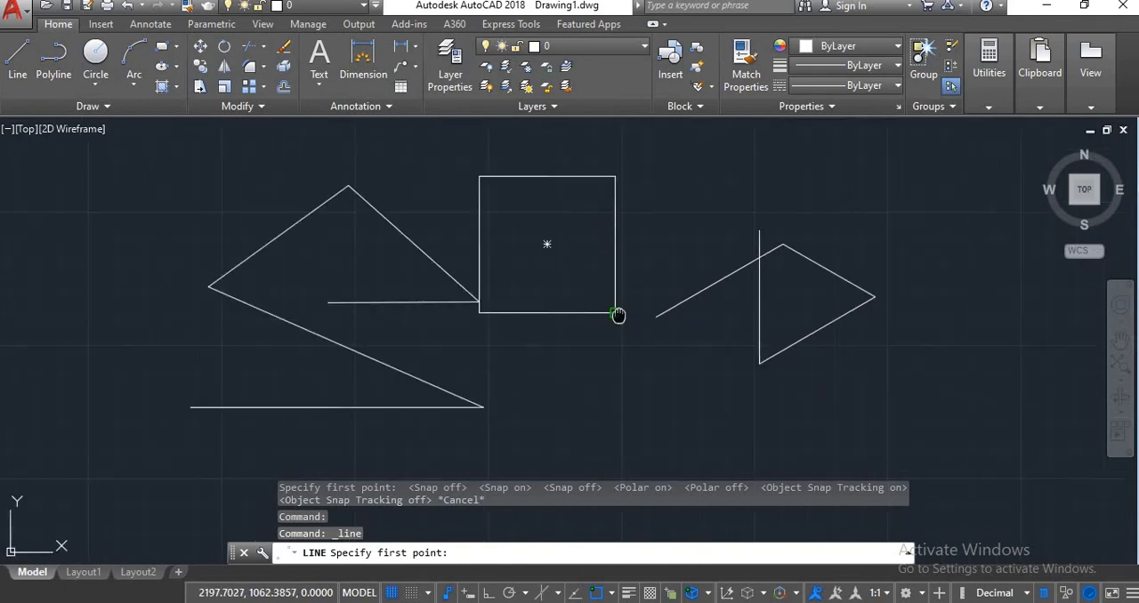
{"action": "middle_click_drag", "start_coordinate": [618, 315], "coordinate": [507, 427]}
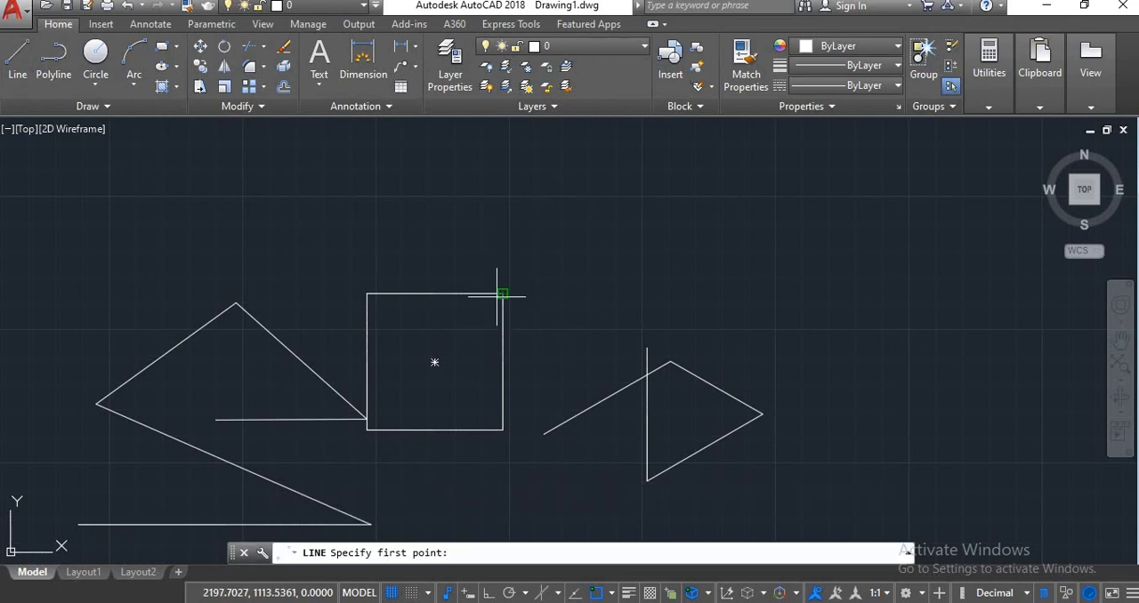
{"action": "left_click", "coordinate": [639, 294]}
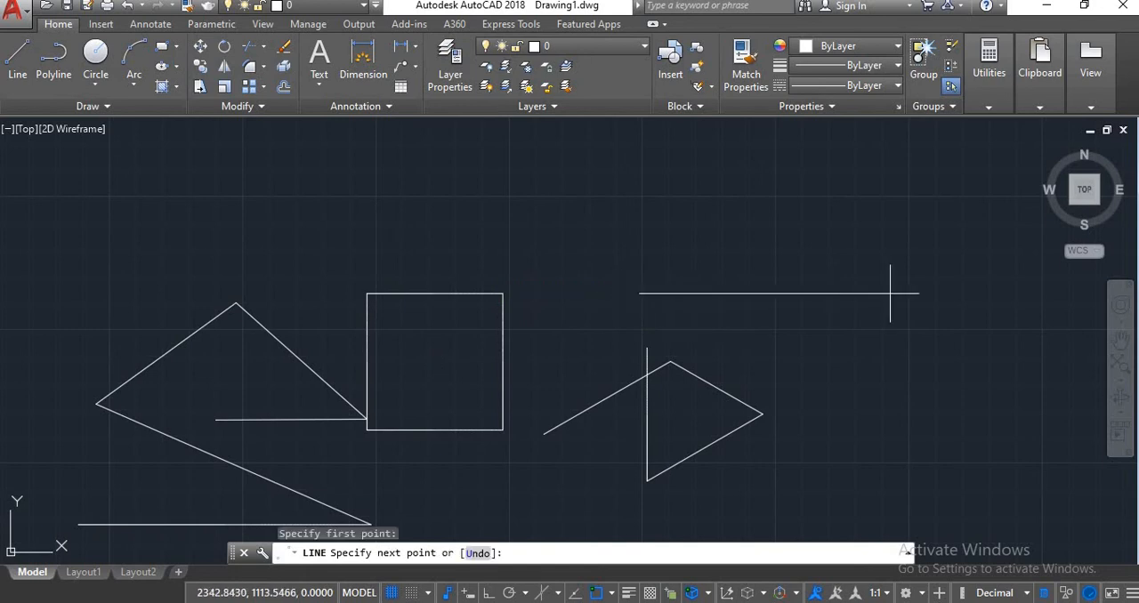
{"action": "left_click", "coordinate": [887, 294]}
{"action": "key", "text": "Escape"}
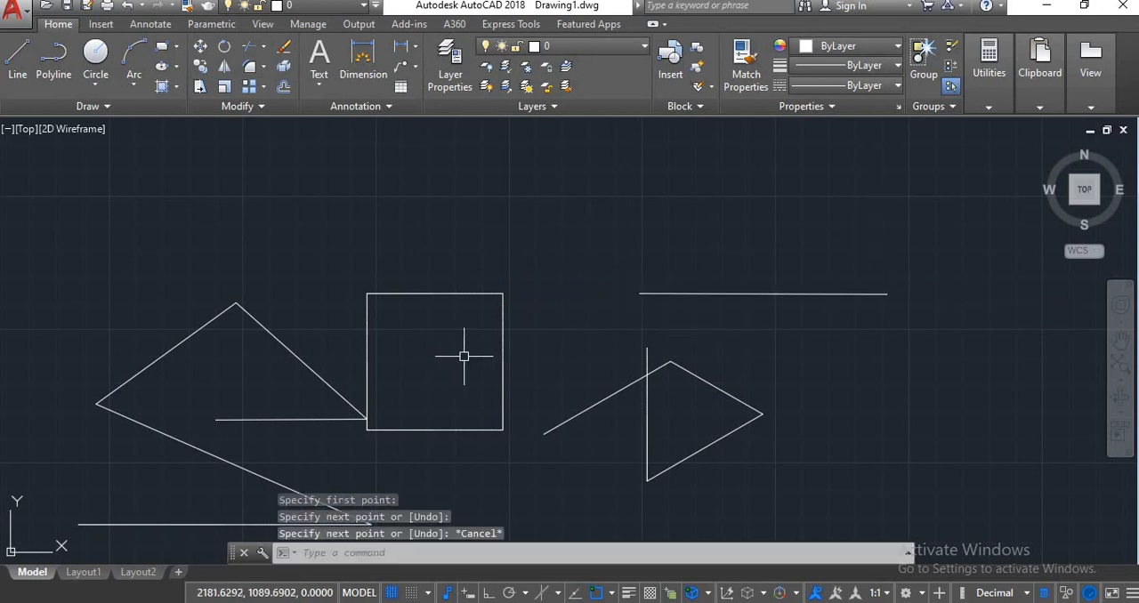
{"action": "scroll", "coordinate": [569, 283], "scroll_direction": "up", "scroll_amount": 4}
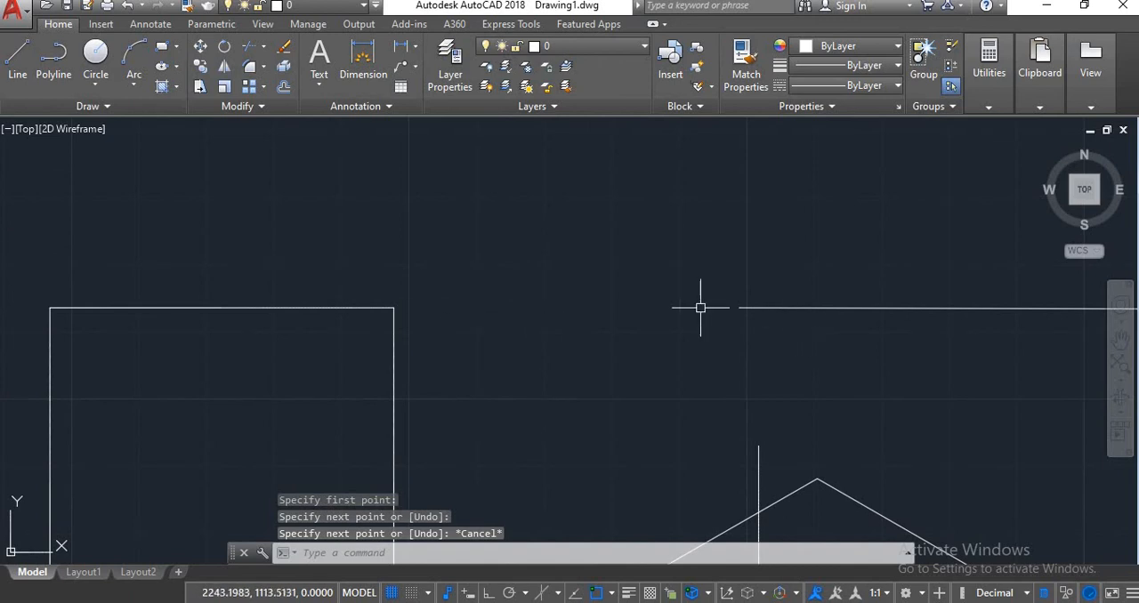
{"action": "scroll", "coordinate": [546, 330], "scroll_direction": "down", "scroll_amount": 4}
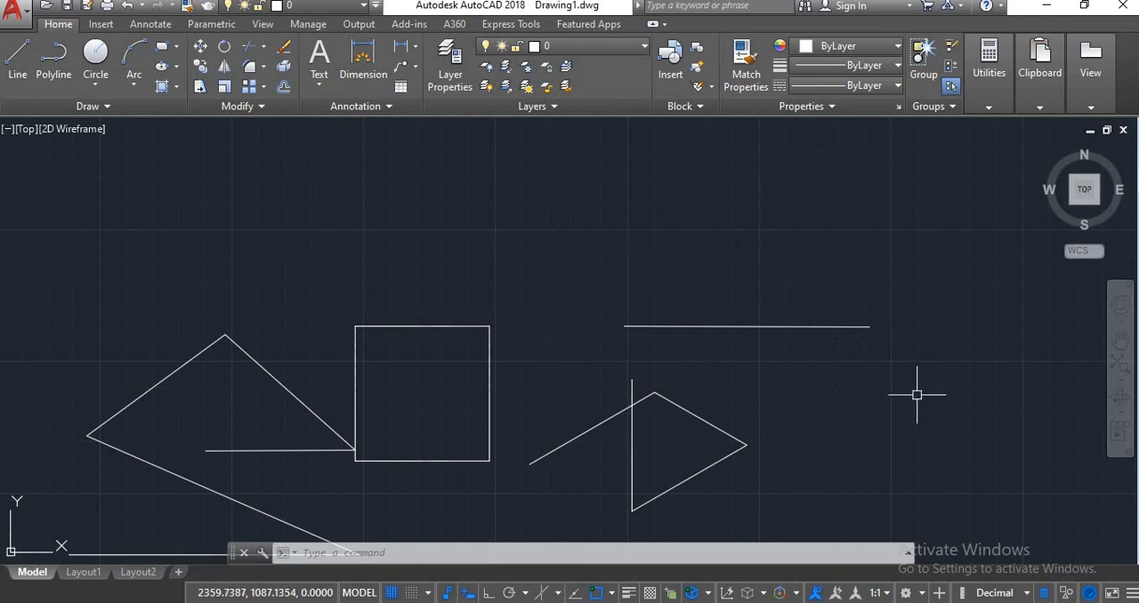
Draw an 18-unit horizontal line above the square using dynamic input, with ortho turned on.
{"action": "scroll", "coordinate": [562, 326], "scroll_direction": "down", "scroll_amount": 4}
{"action": "scroll", "coordinate": [520, 320], "scroll_direction": "up", "scroll_amount": 4}
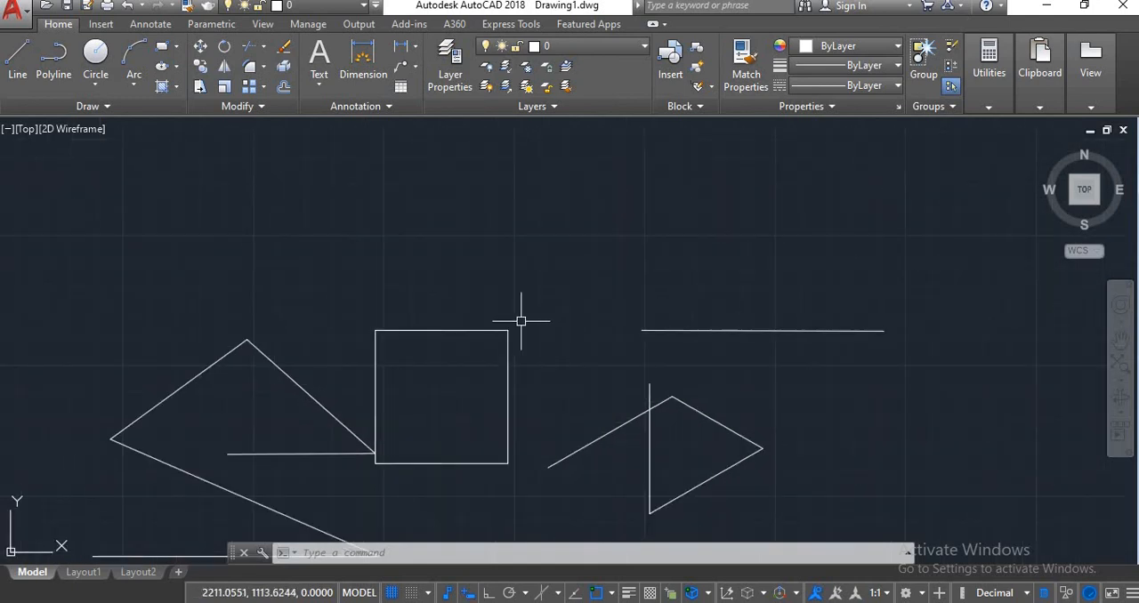
{"action": "left_click", "coordinate": [17, 55]}
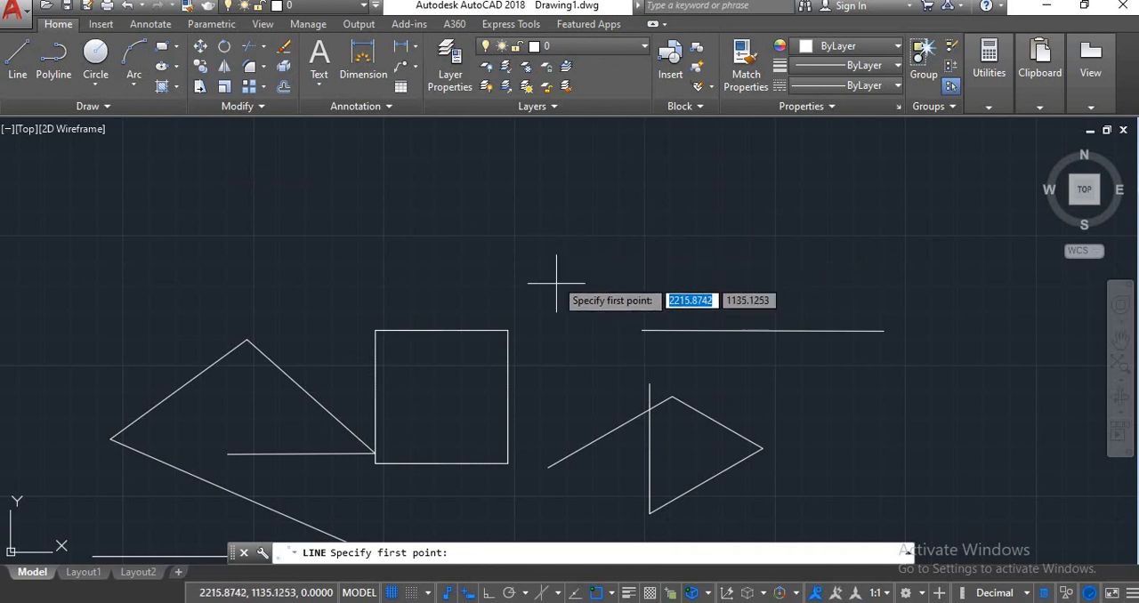
{"action": "left_click", "coordinate": [469, 228]}
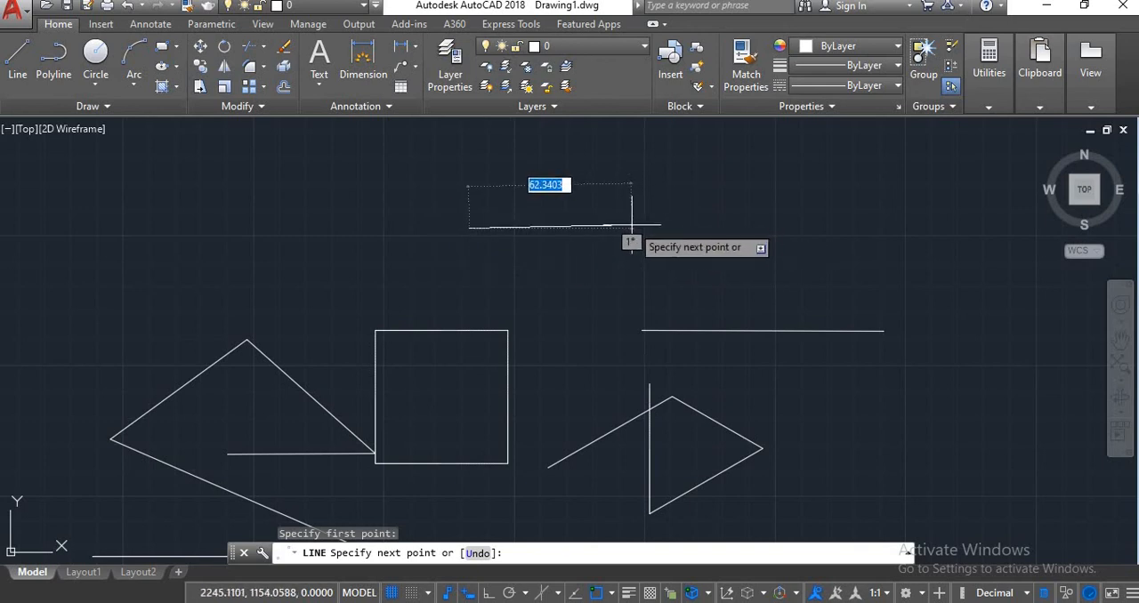
{"action": "key", "text": "F8"}
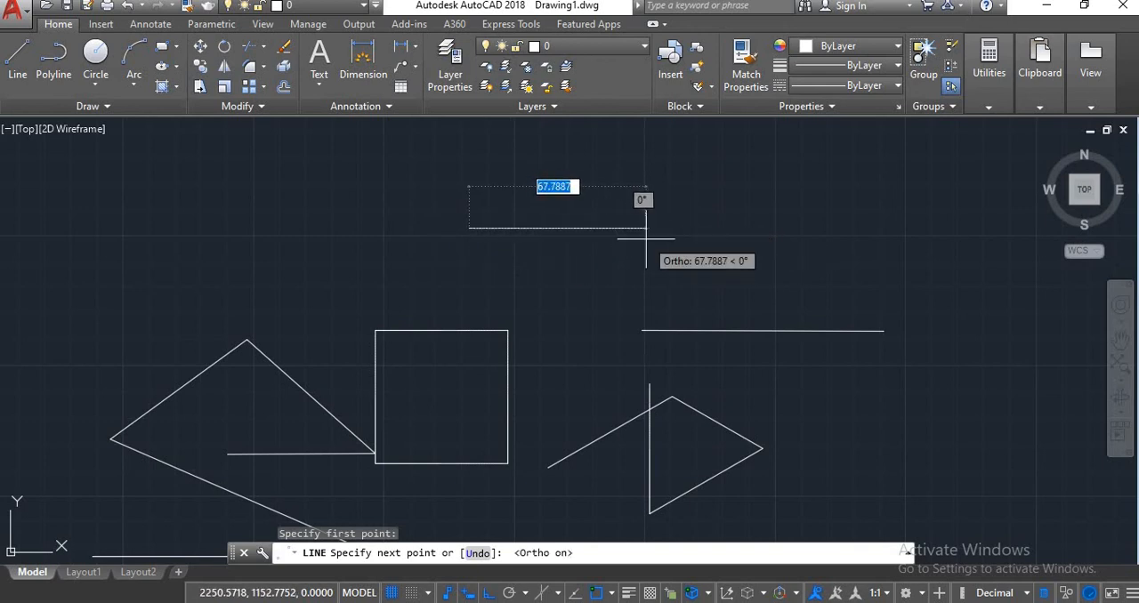
{"action": "type", "text": "1"}
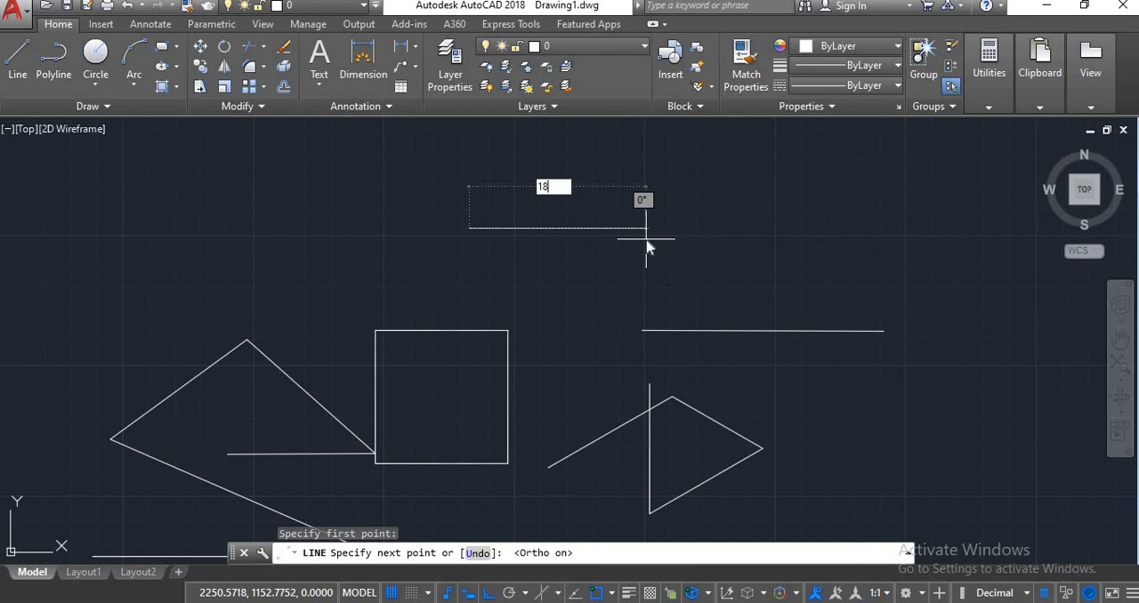
{"action": "type", "text": "8"}
{"action": "key", "text": "Return"}
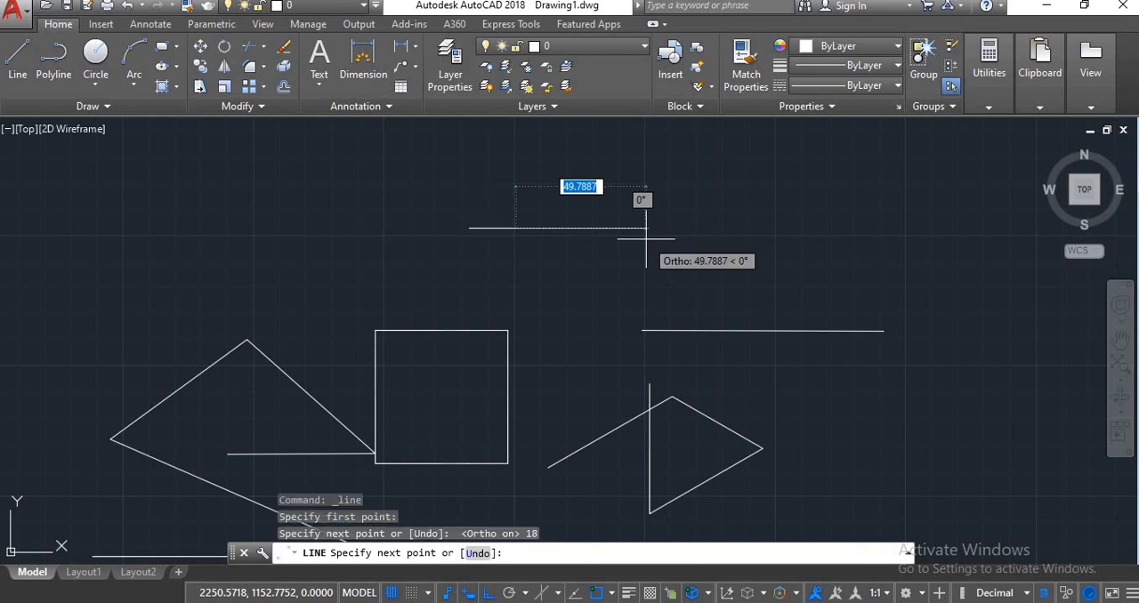
Turn off dynamic input, add a short vertical segment upward from the 18-unit line's end, and end the line.
{"action": "scroll", "coordinate": [528, 190], "scroll_direction": "up", "scroll_amount": 5}
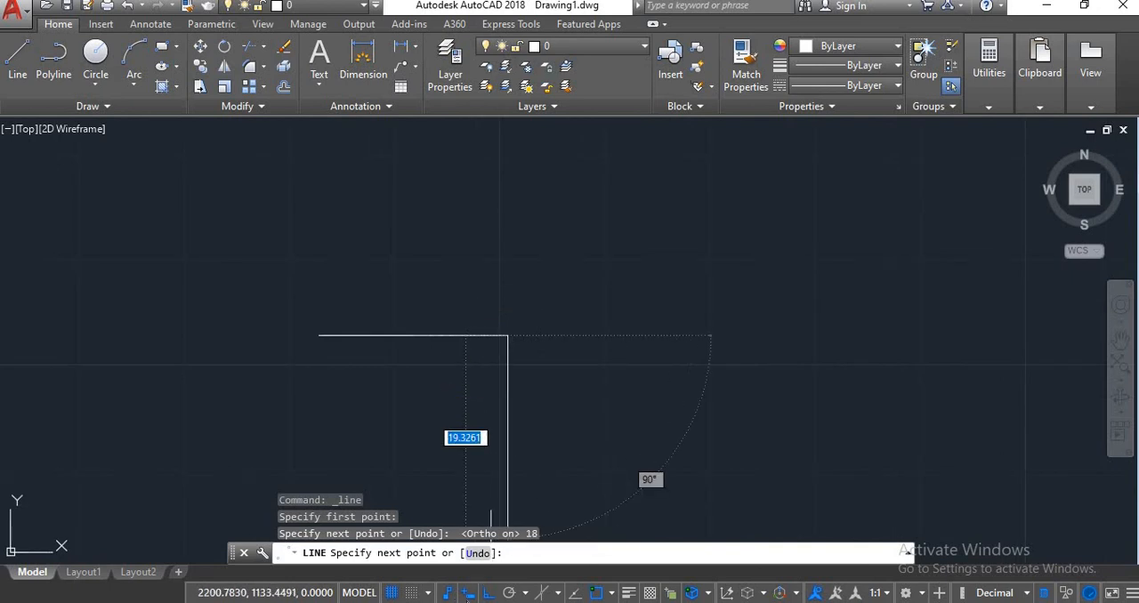
{"action": "left_click", "coordinate": [470, 596]}
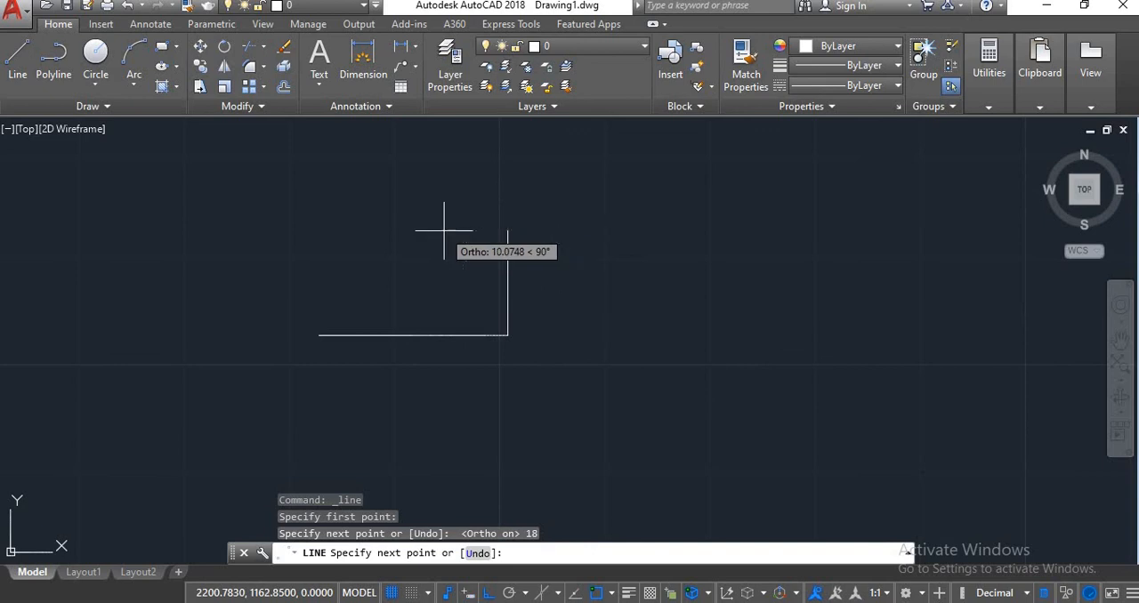
{"action": "left_click", "coordinate": [543, 253]}
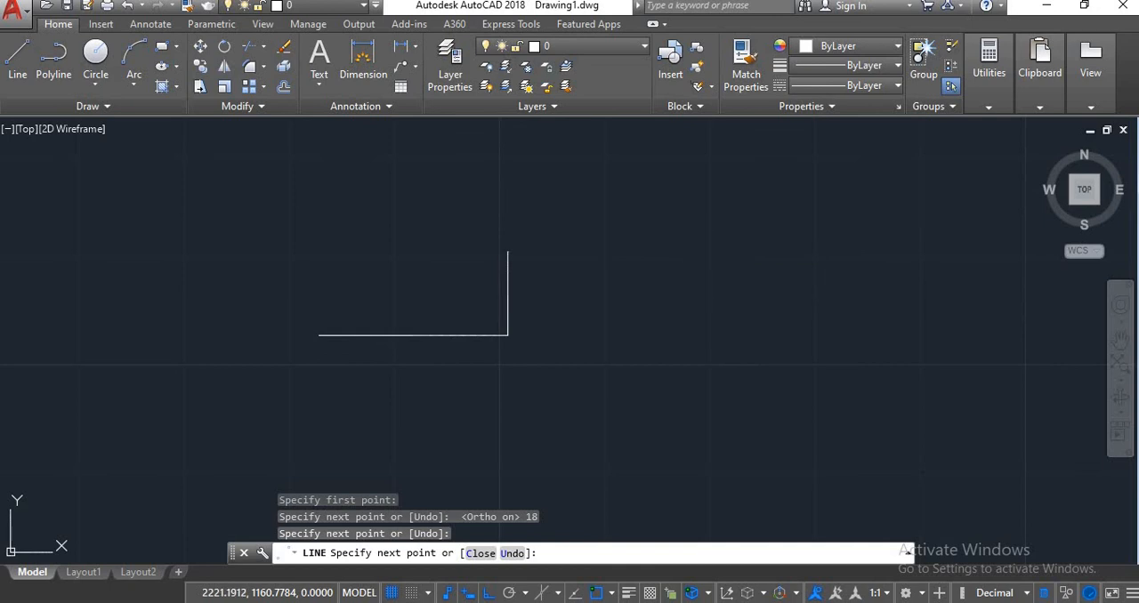
{"action": "key", "text": "Escape"}
{"action": "key", "text": "Escape"}
Select all the test geometry in the drawing with one selection window.
{"action": "scroll", "coordinate": [614, 354], "scroll_direction": "down", "scroll_amount": 5}
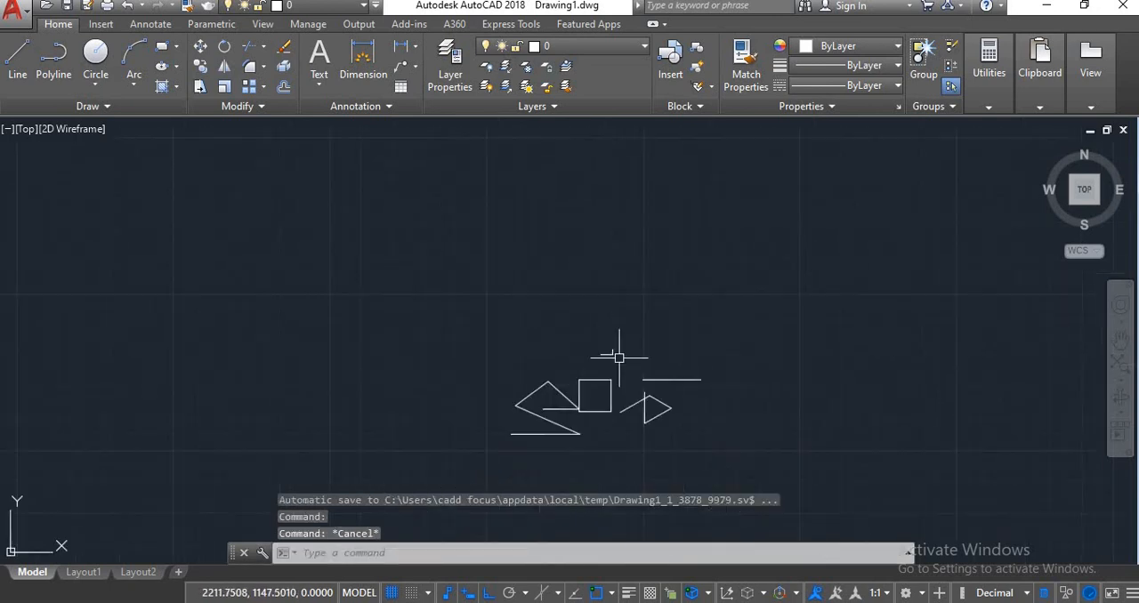
{"action": "scroll", "coordinate": [630, 377], "scroll_direction": "up", "scroll_amount": 8}
{"action": "mouse_move", "coordinate": [591, 381]}
{"action": "middle_mouse_down"}
{"action": "mouse_move", "coordinate": [593, 293]}
{"action": "mouse_move", "coordinate": [603, 292]}
{"action": "middle_mouse_up"}
{"action": "scroll", "coordinate": [603, 292], "scroll_direction": "down", "scroll_amount": 2}
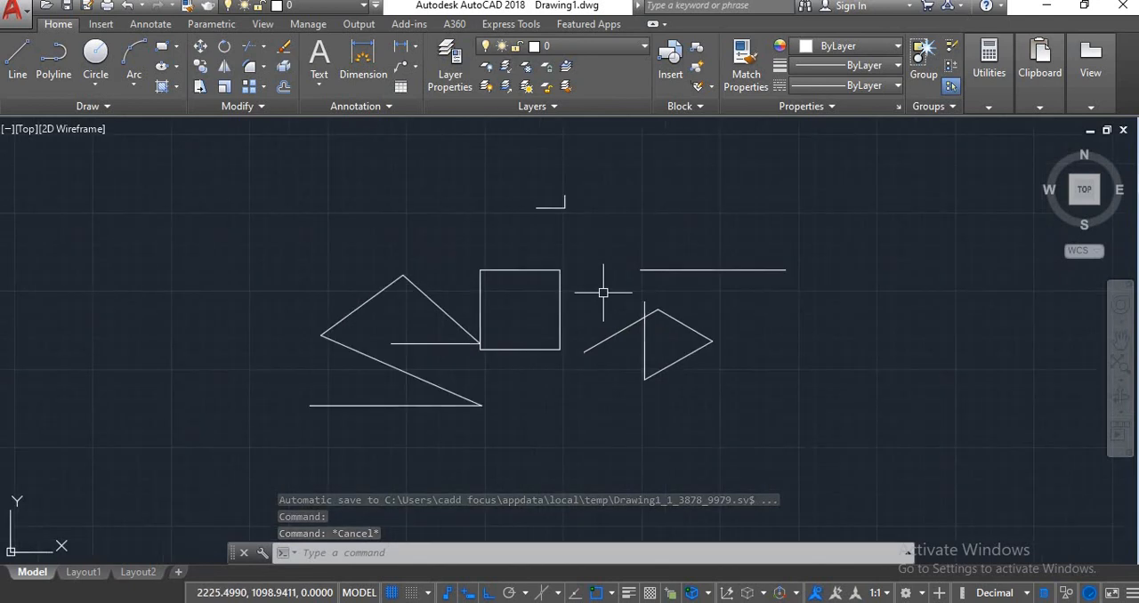
{"action": "left_click", "coordinate": [216, 179]}
{"action": "left_click", "coordinate": [858, 465]}
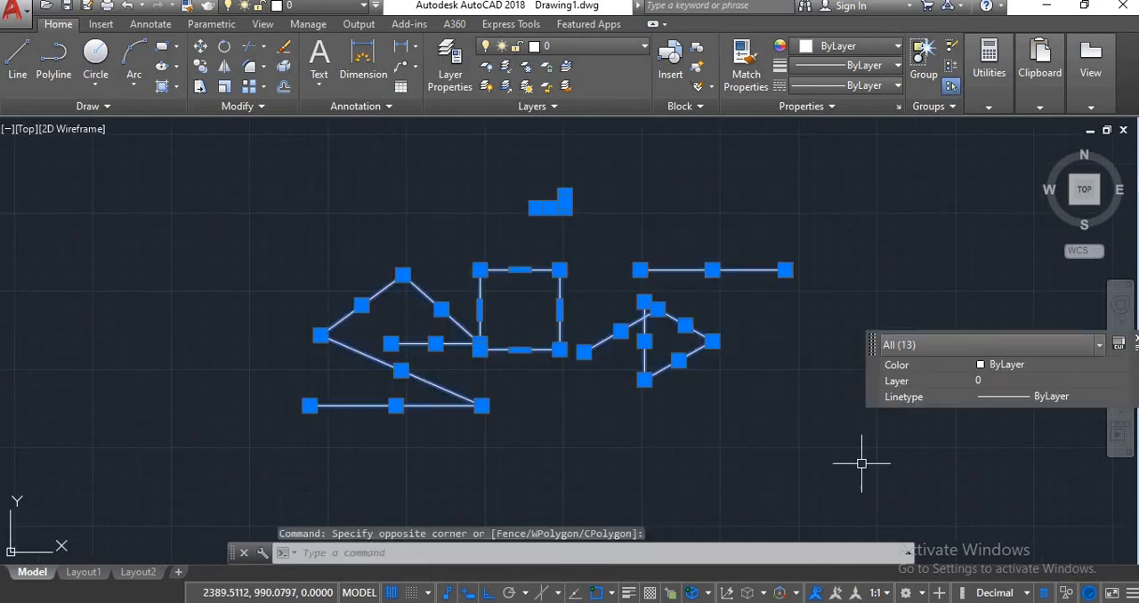